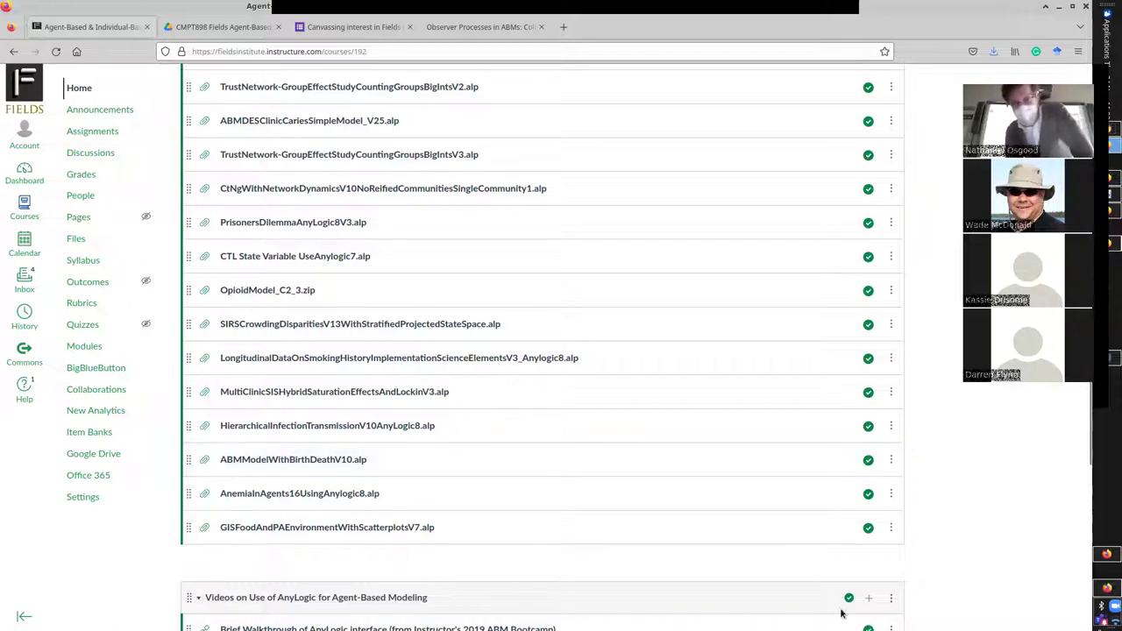
Leave the Canvas course files and bring the AnyLogic window into the Zoom share.
click(1110, 592)
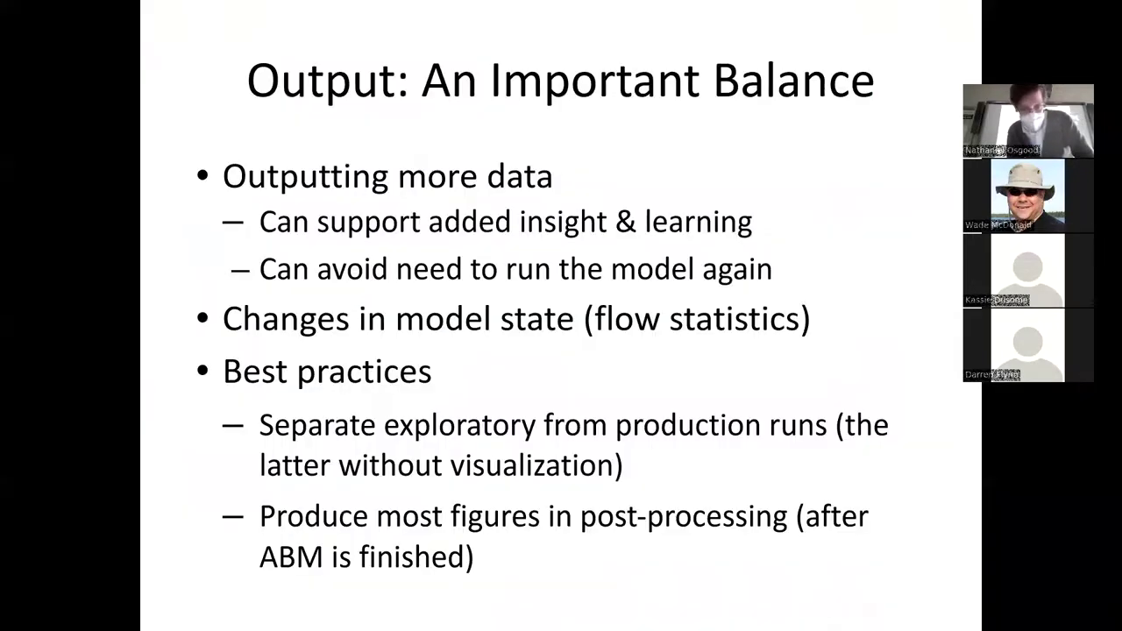
key(alt+Tab)
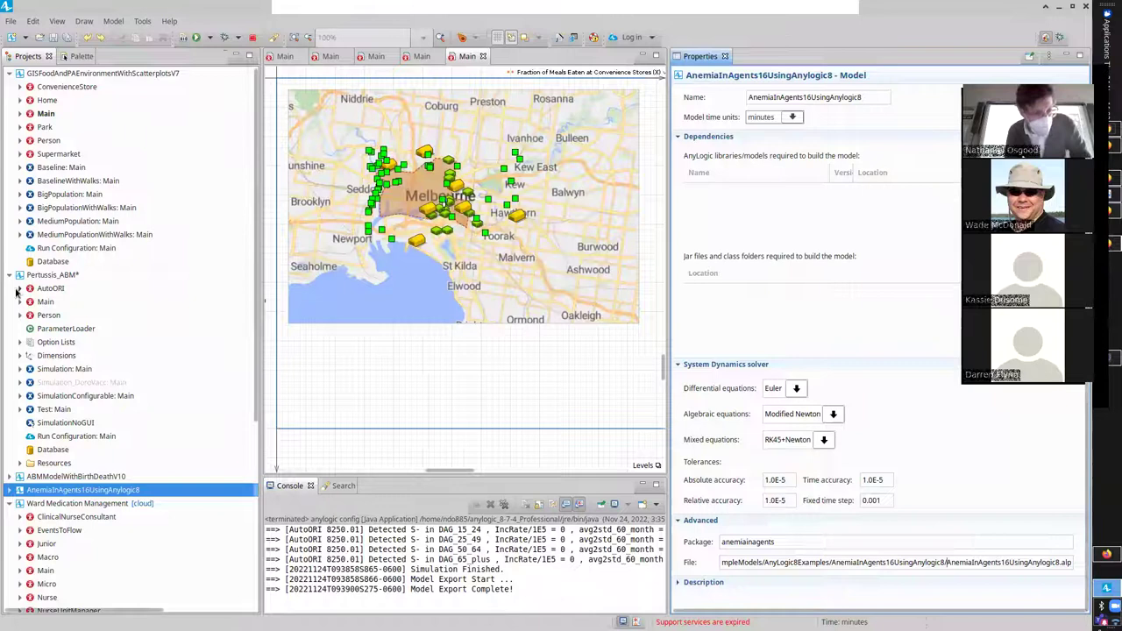
Expand ABMModelWithBirthDeathV10 in the Projects tree and open its Person agent diagram.
double_click(35, 476)
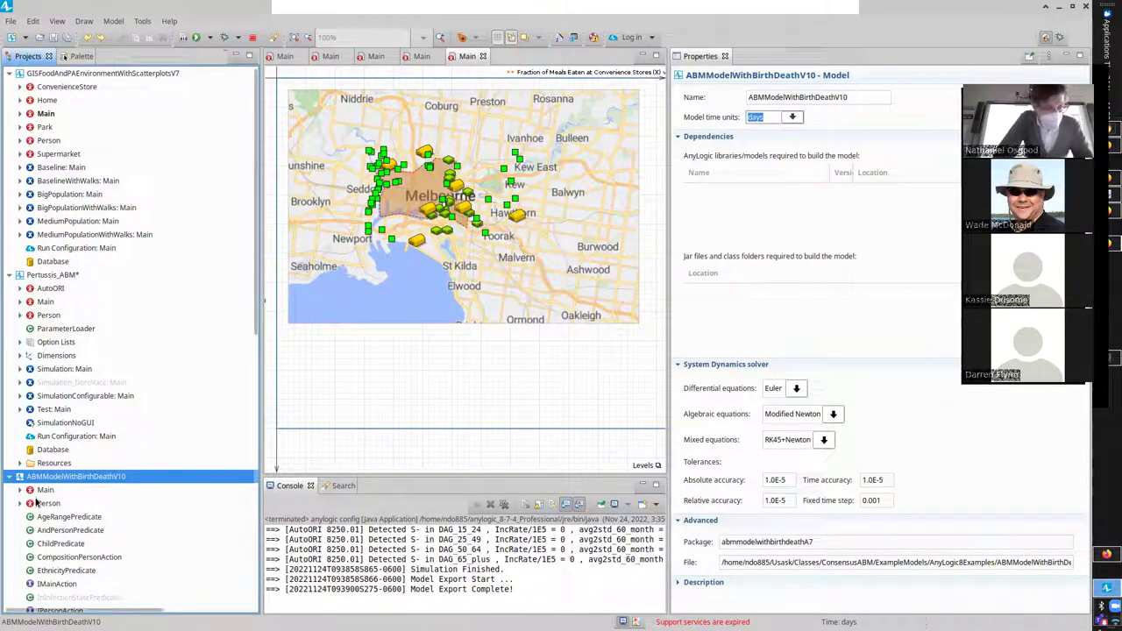
double_click(35, 502)
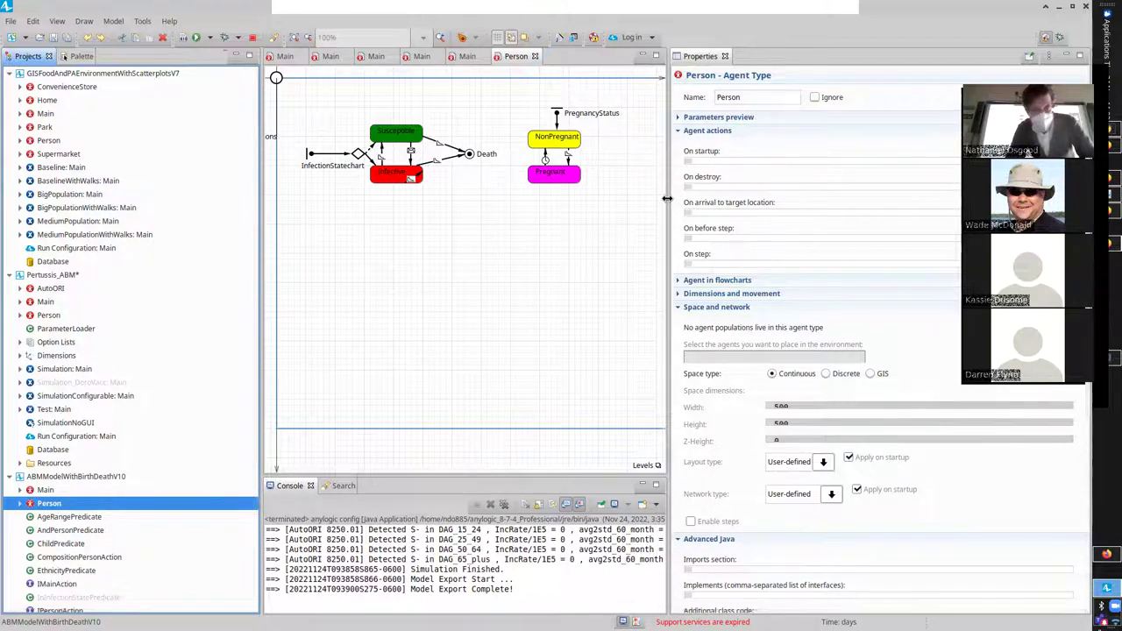
Widen the diagram and scroll left to show the Person, System, Disease and Pregnancy parameters.
drag(667, 199, 818, 199)
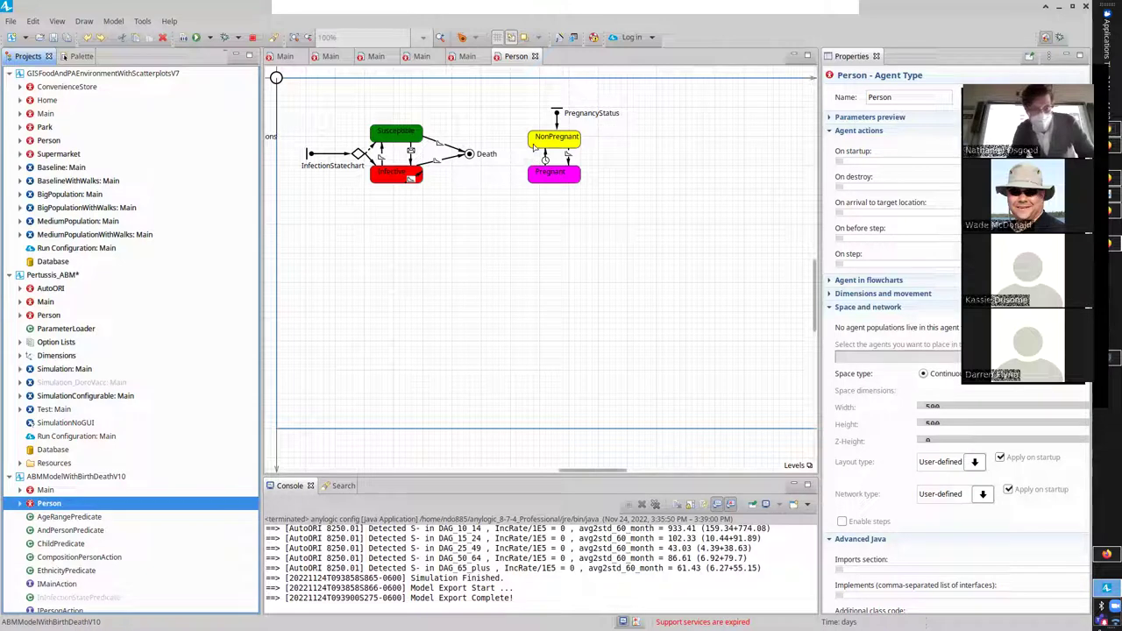
scroll(613, 351, left, 3)
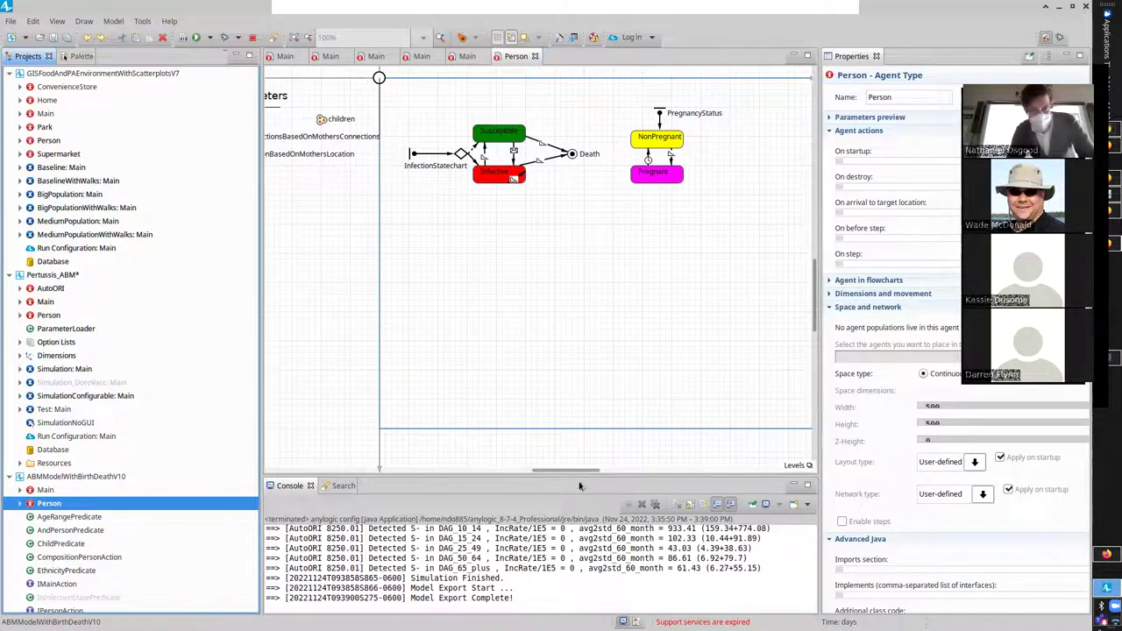
drag(578, 473, 527, 471)
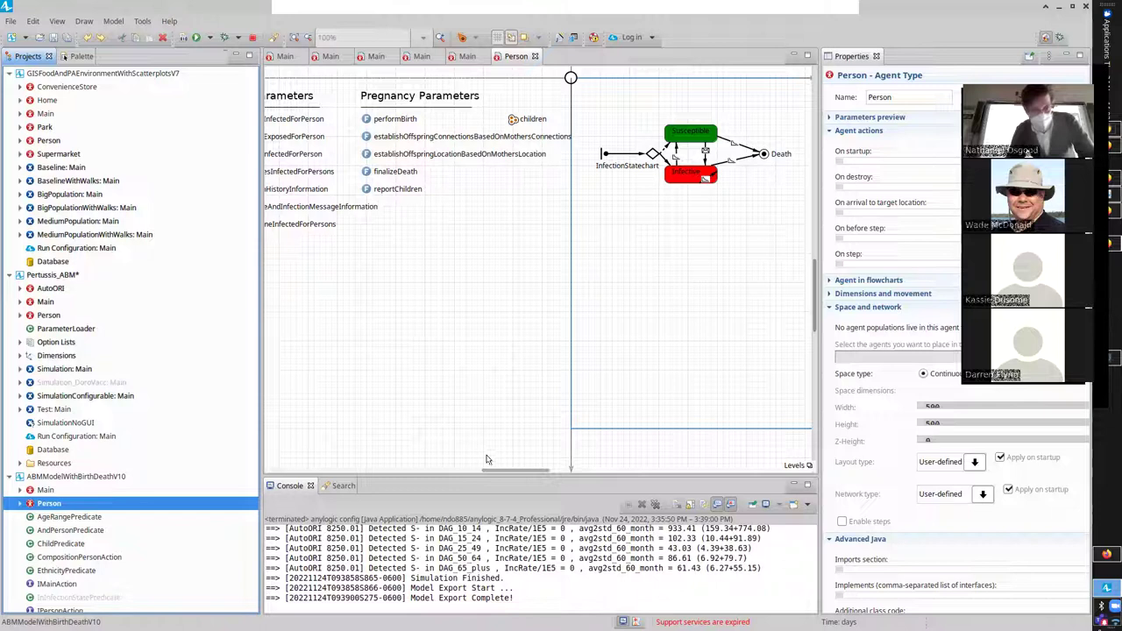
drag(488, 471, 399, 466)
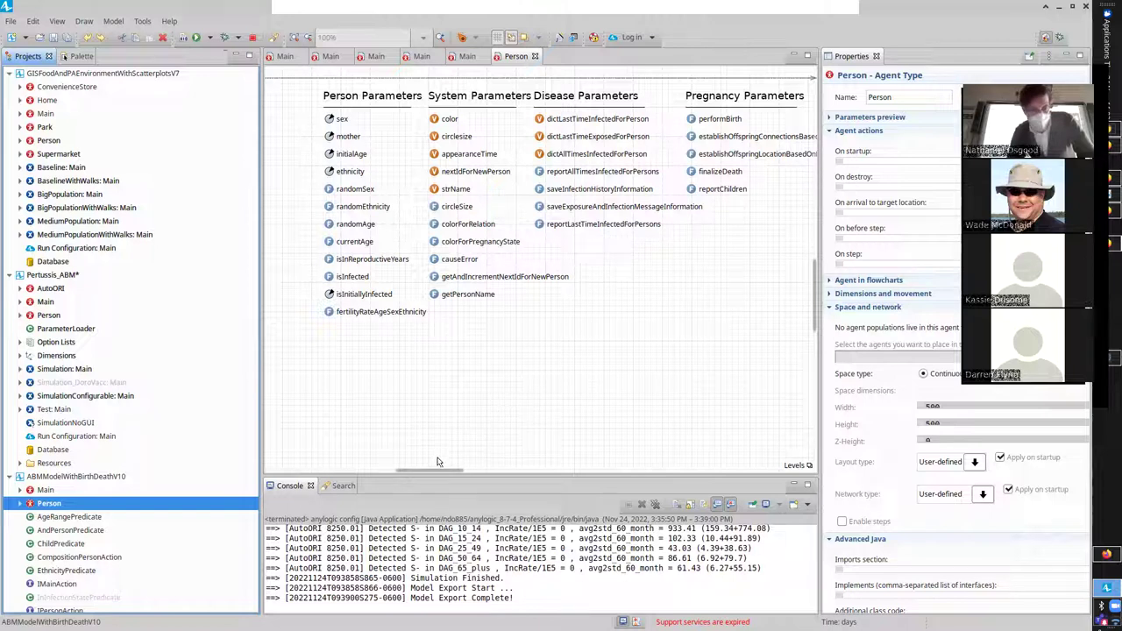
Inspect currentAge's body (initialAge plus time since appearanceTime), then select the BigPopulation experiment.
click(331, 241)
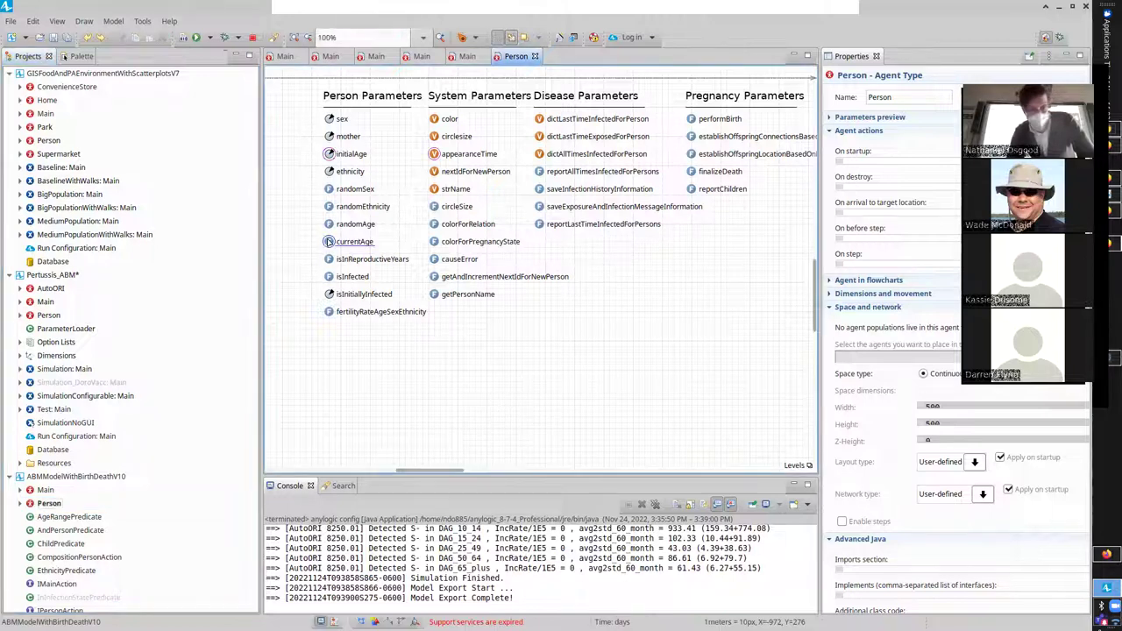
drag(820, 129, 489, 161)
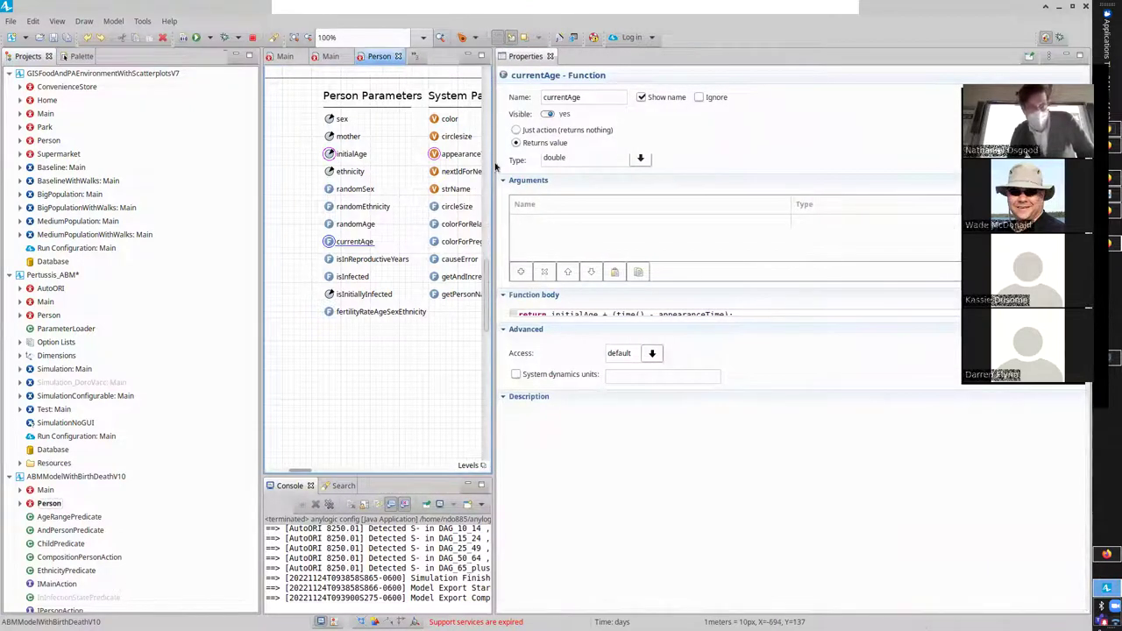
click(665, 311)
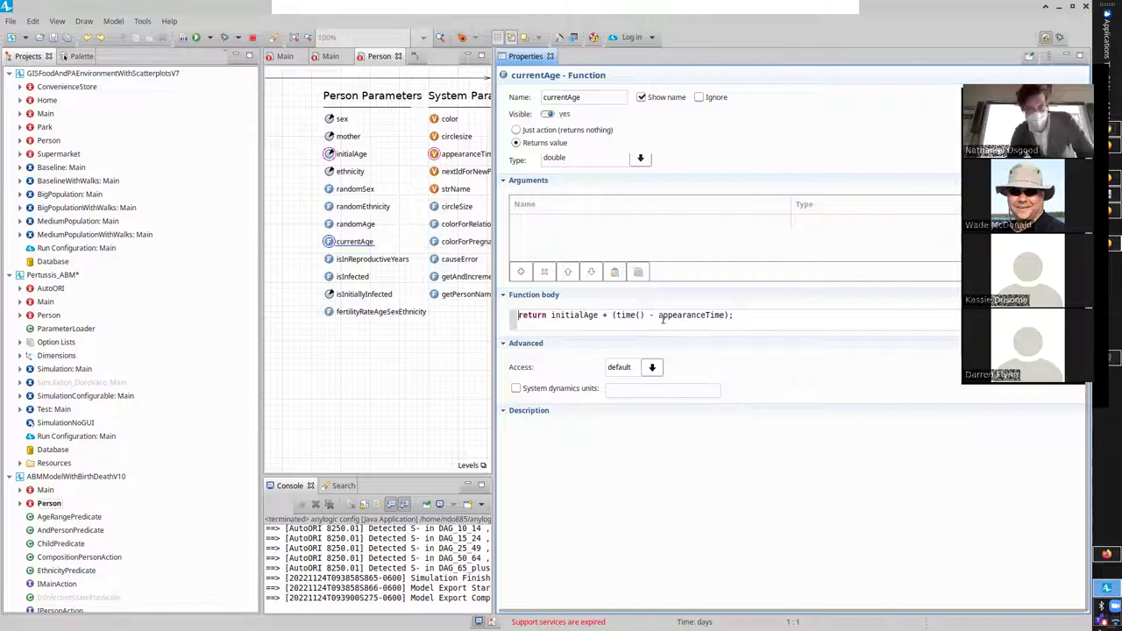
drag(681, 315, 731, 315)
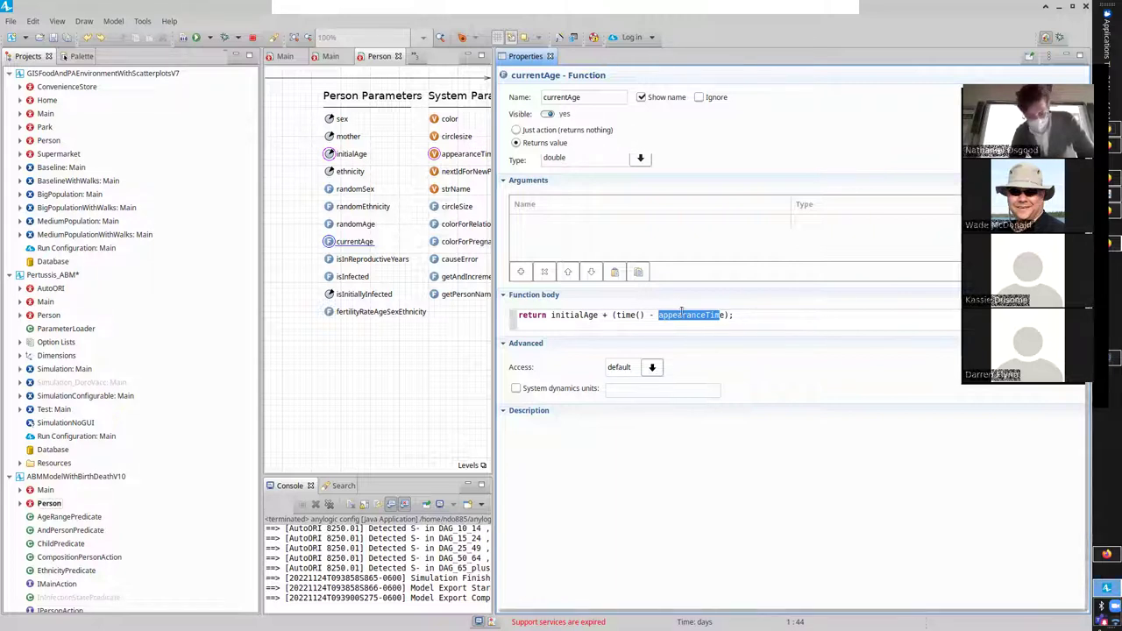
click(576, 313)
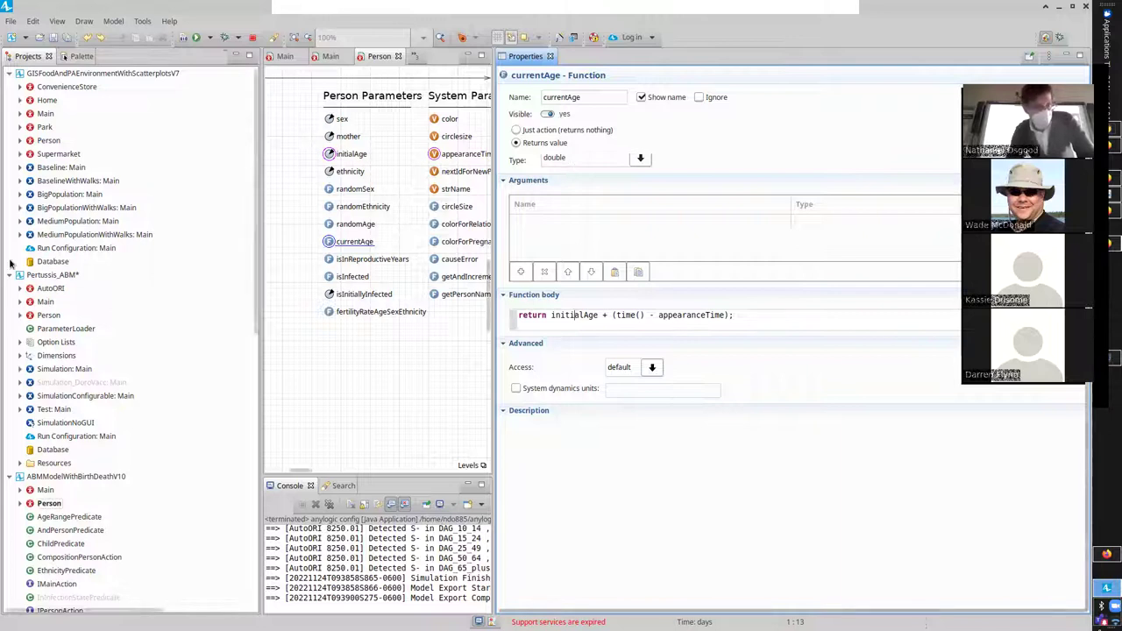
click(60, 194)
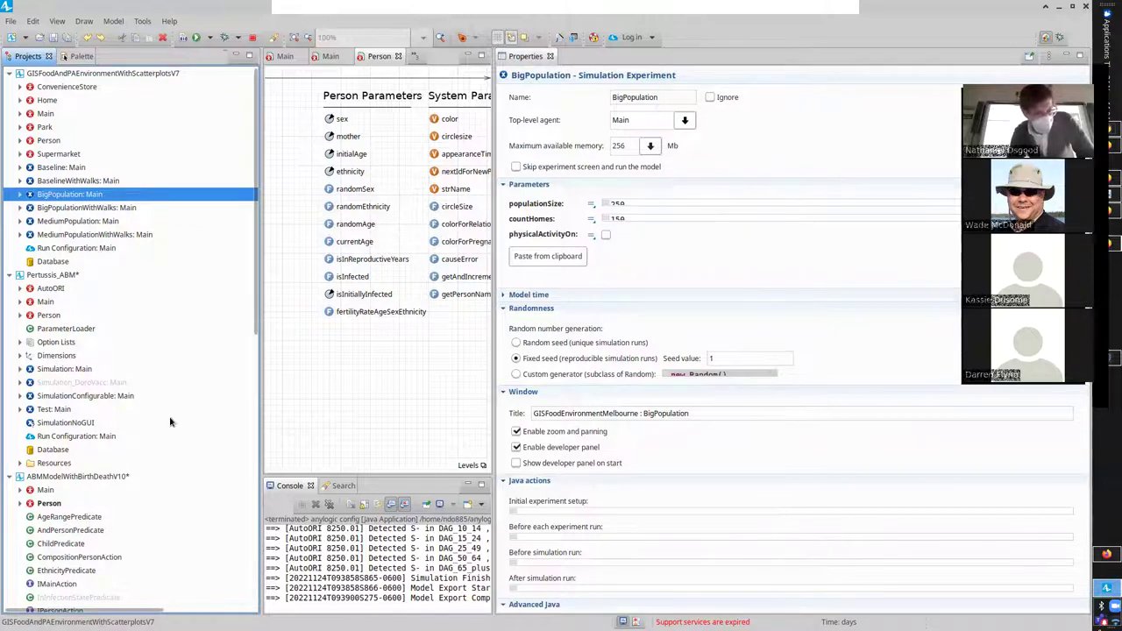
Run Simulation: Main in its Main view and pan to the Cumulative Infected People chart.
scroll(245, 350, down, 5)
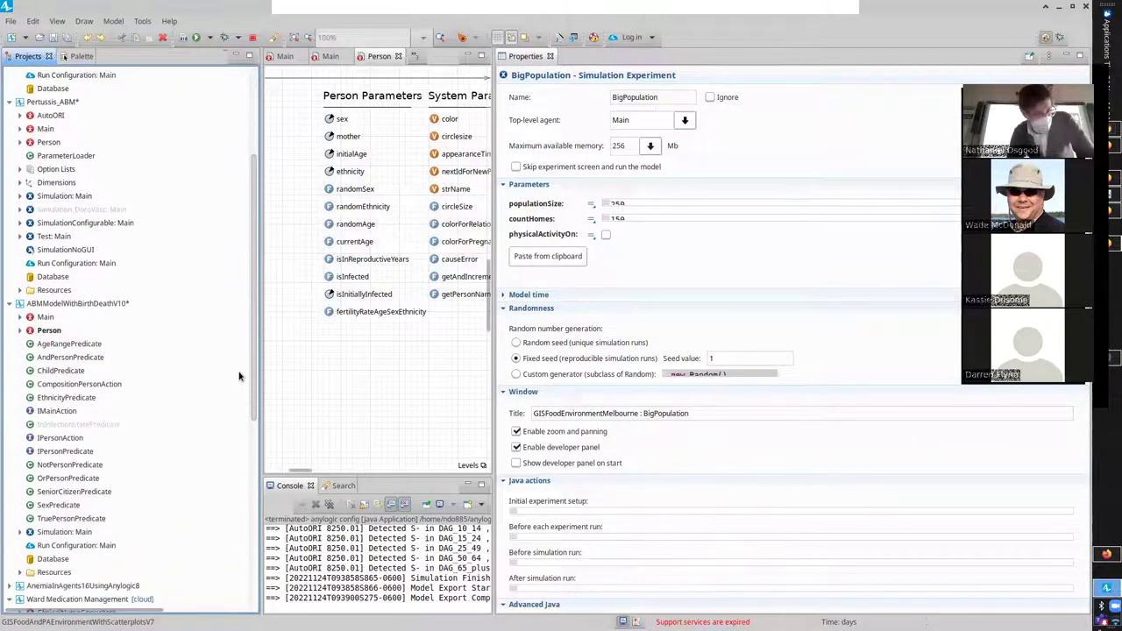
scroll(238, 376, down, 1)
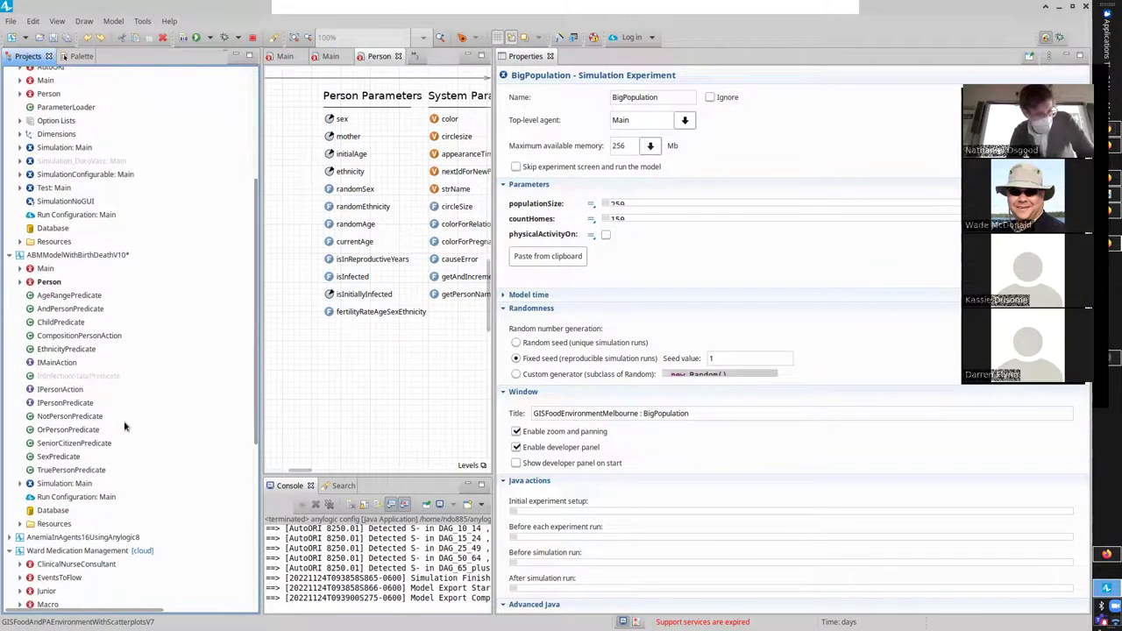
right_click(48, 484)
click(70, 457)
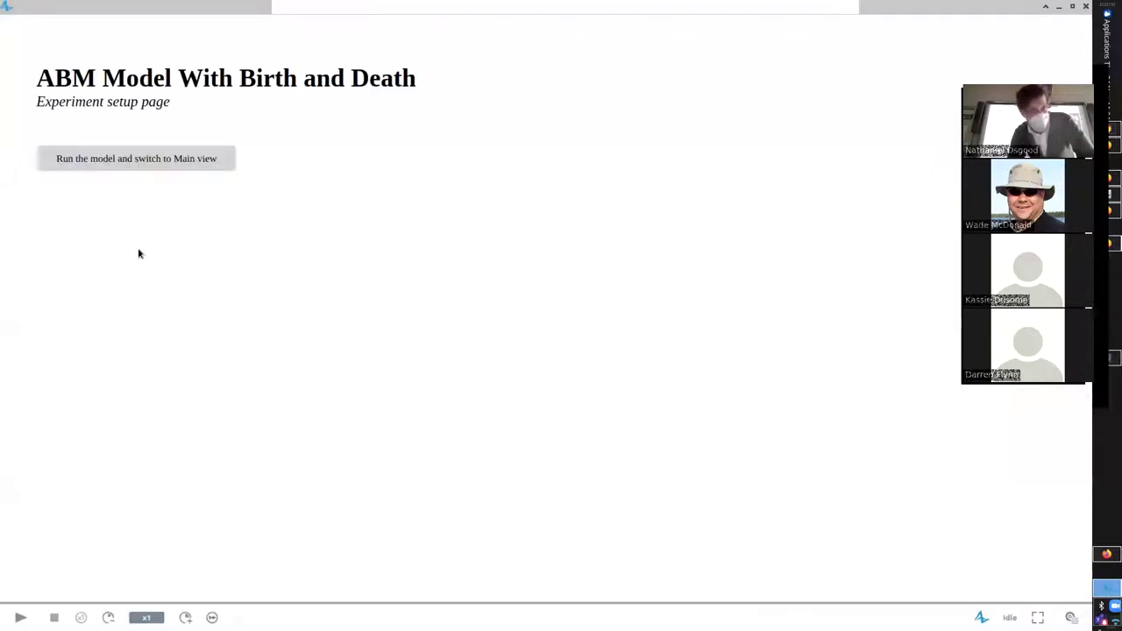
click(115, 160)
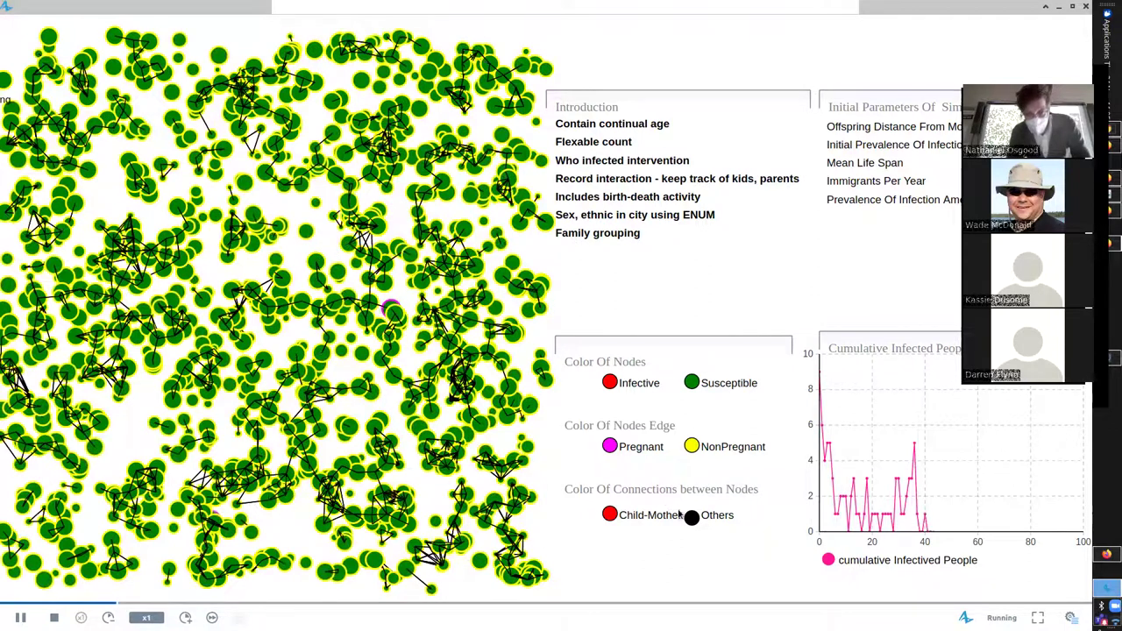
drag(717, 533, 219, 428)
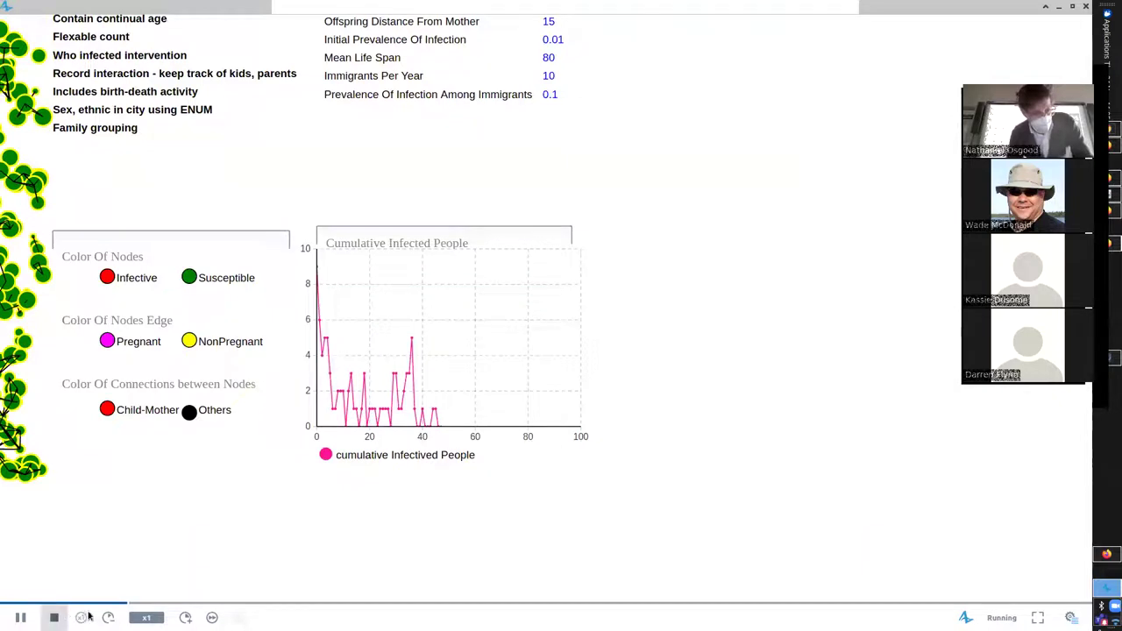
Raise the simulation speed to x50 while panning back to the agent network.
click(185, 617)
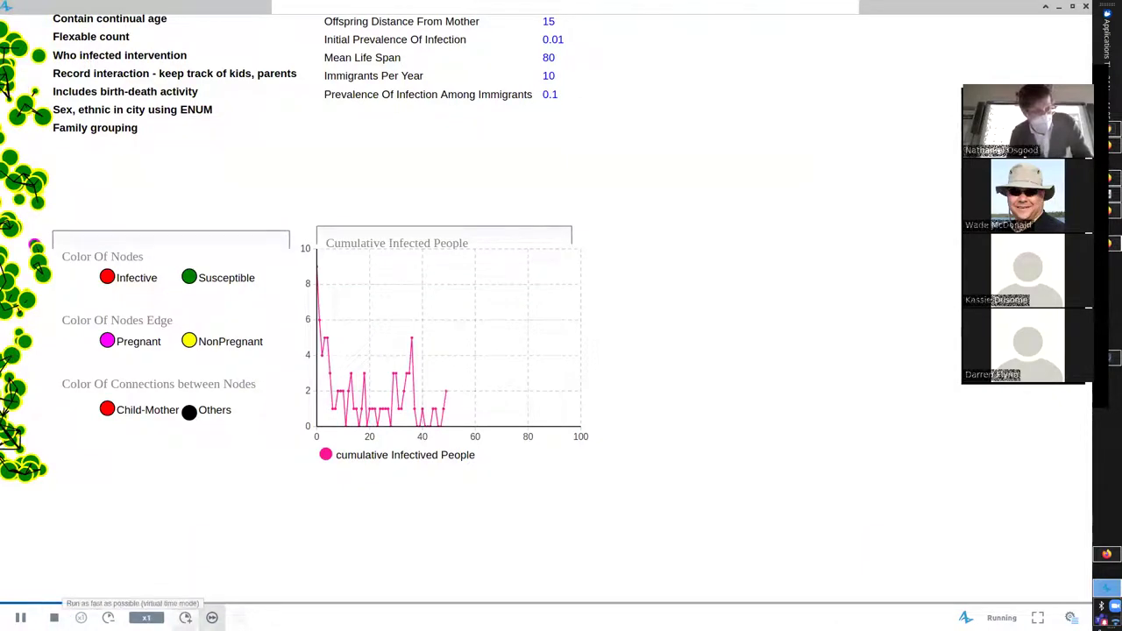
drag(264, 333, 691, 360)
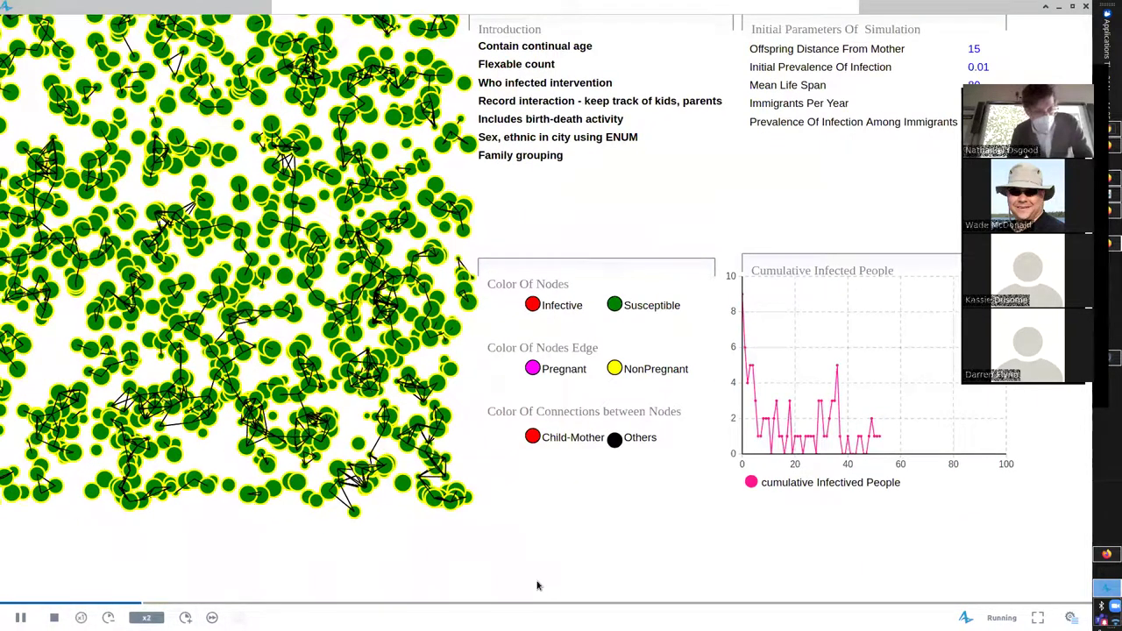
click(185, 617)
click(185, 617)
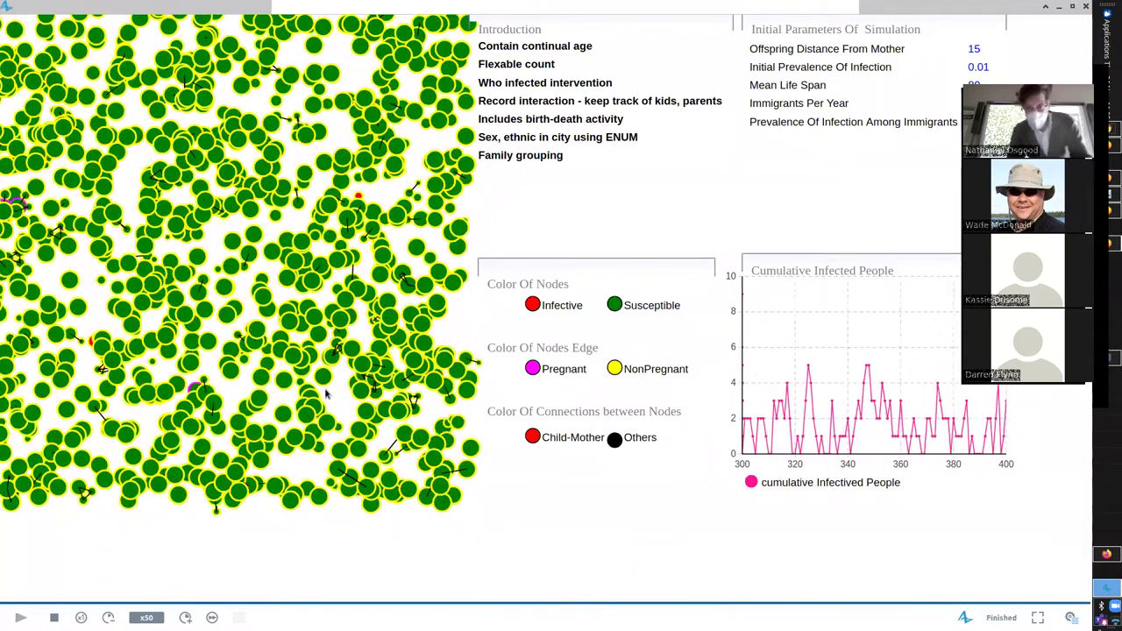
Pan around the finished run at time 400, then return to the AnyLogic editor.
drag(538, 339, 633, 332)
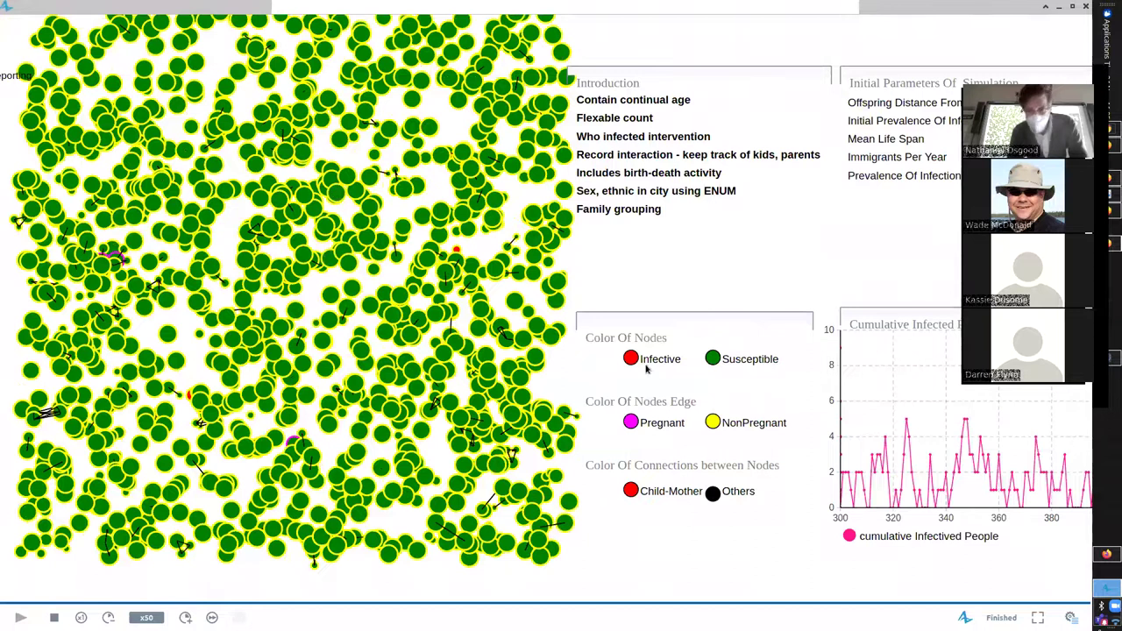
scroll(643, 368, right, 5)
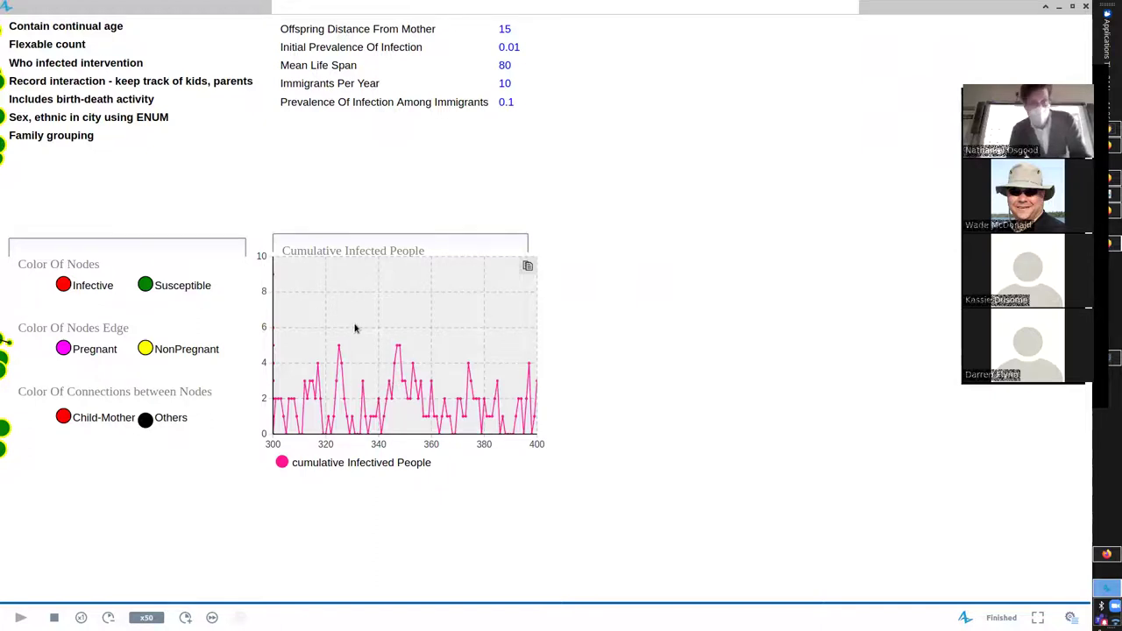
drag(355, 328, 429, 380)
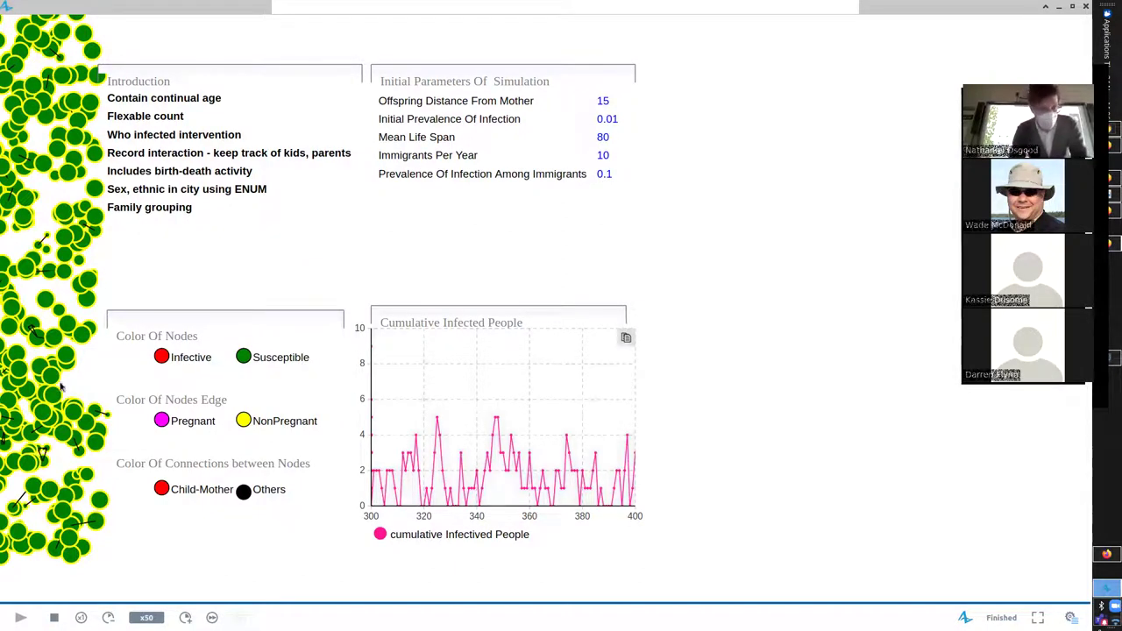
scroll(311, 289, left, 10)
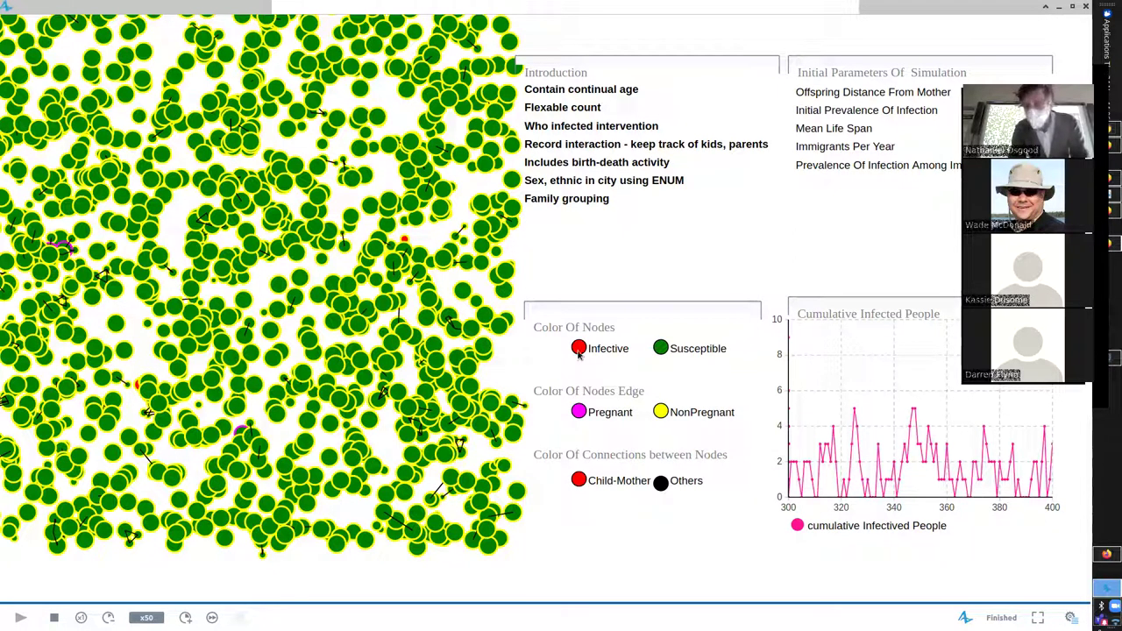
drag(588, 365, 362, 359)
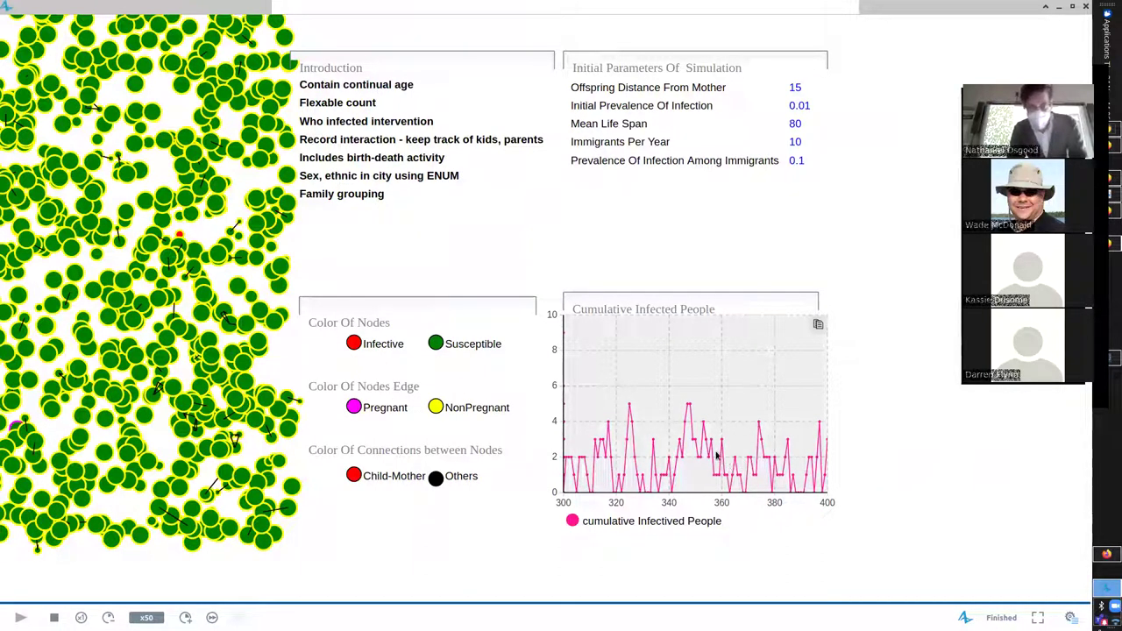
key(alt+Tab)
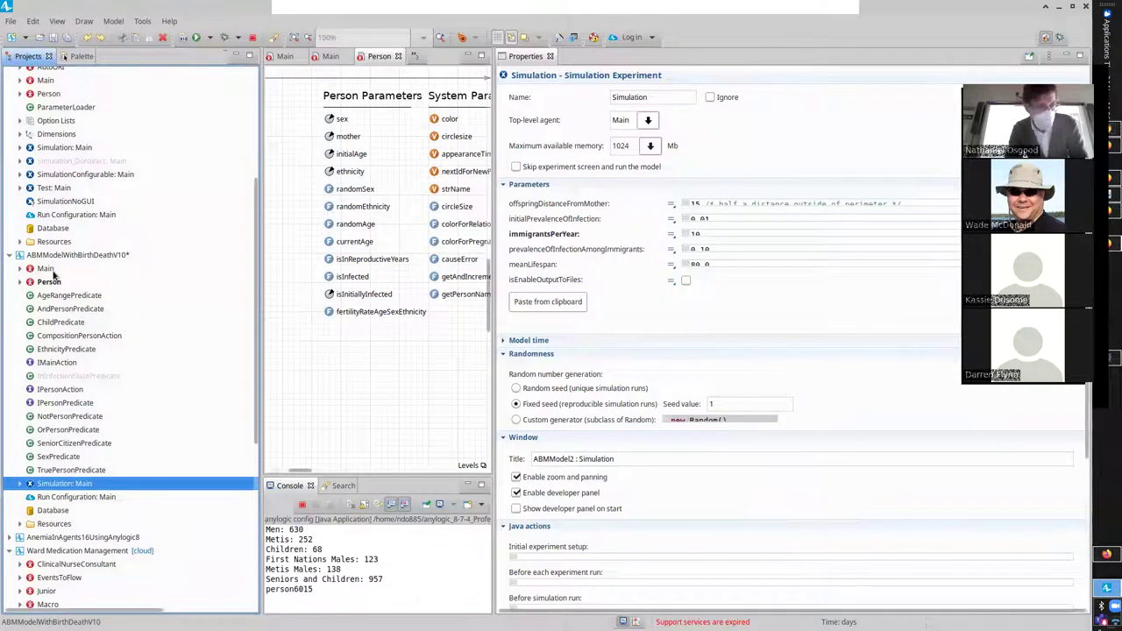
Check Simulation: Main's parameters (meanLifespan 80, immigrantsPerYear 10), then return to the finished run.
double_click(42, 269)
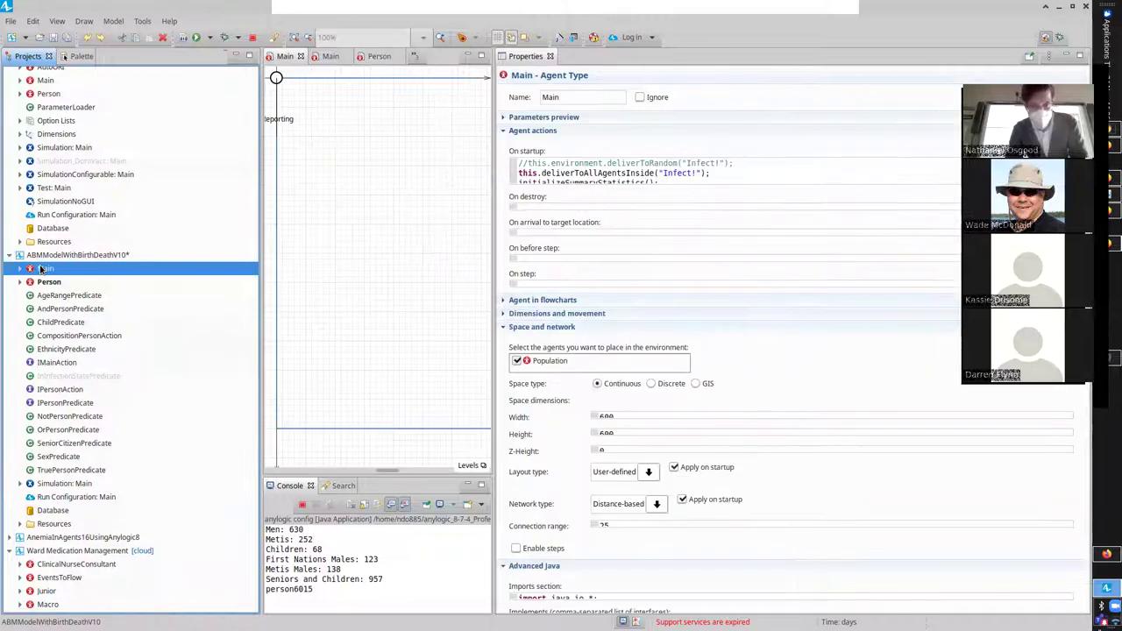
click(56, 487)
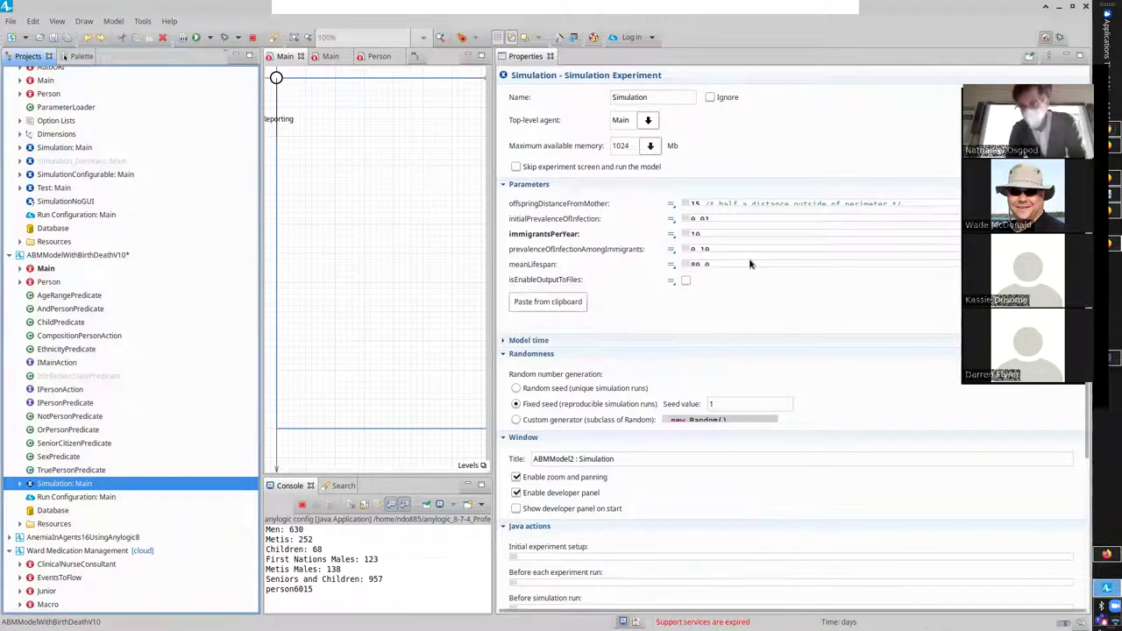
key(alt+Tab)
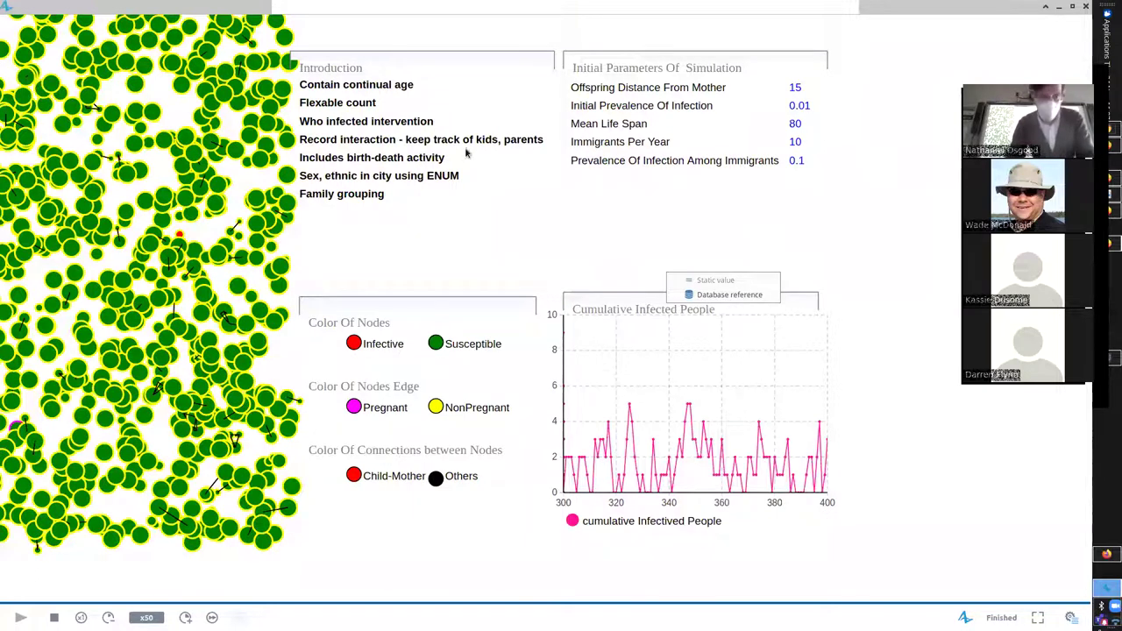
drag(198, 186, 500, 223)
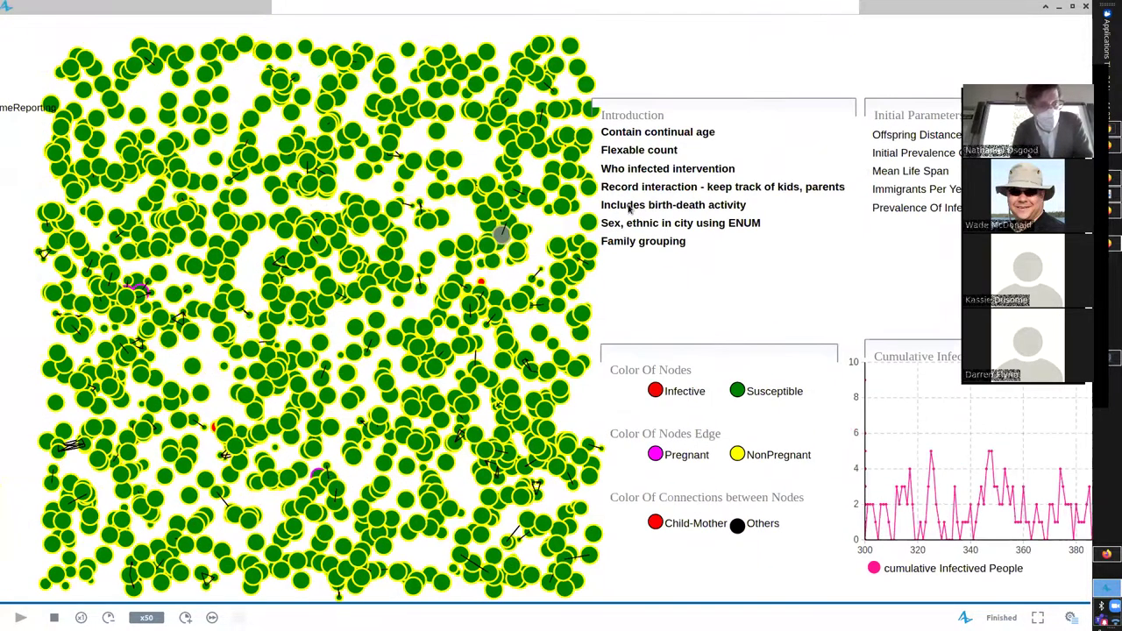
Pan the run to show the Statistics, Main Events and Model Entities panels with datasetInfective.
drag(386, 211, 628, 211)
drag(245, 207, 363, 210)
drag(490, 228, 574, 226)
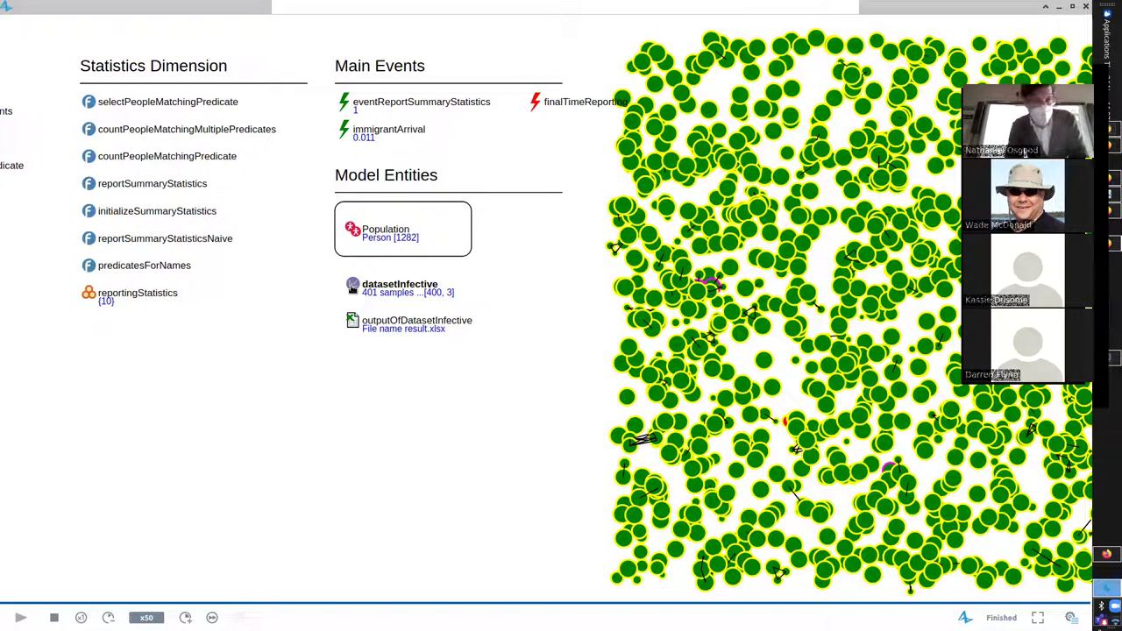
Open datasetInfective's values in an enlarged listing and scroll through the per-time-step counts.
click(352, 287)
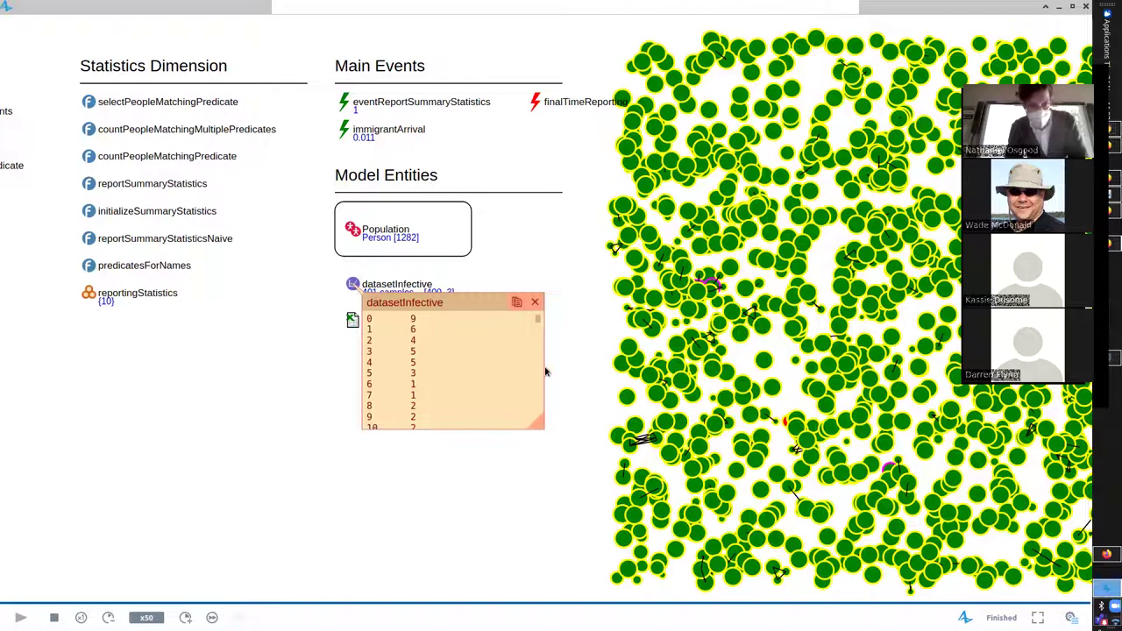
drag(537, 424, 686, 564)
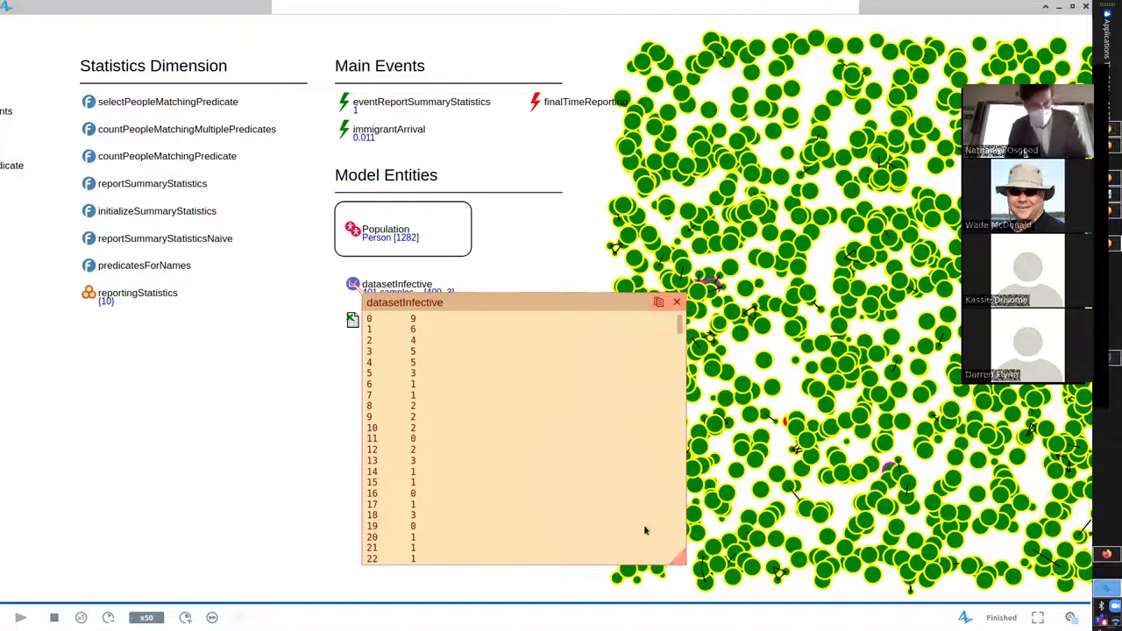
scroll(677, 314, down, 1)
scroll(677, 314, down, 1)
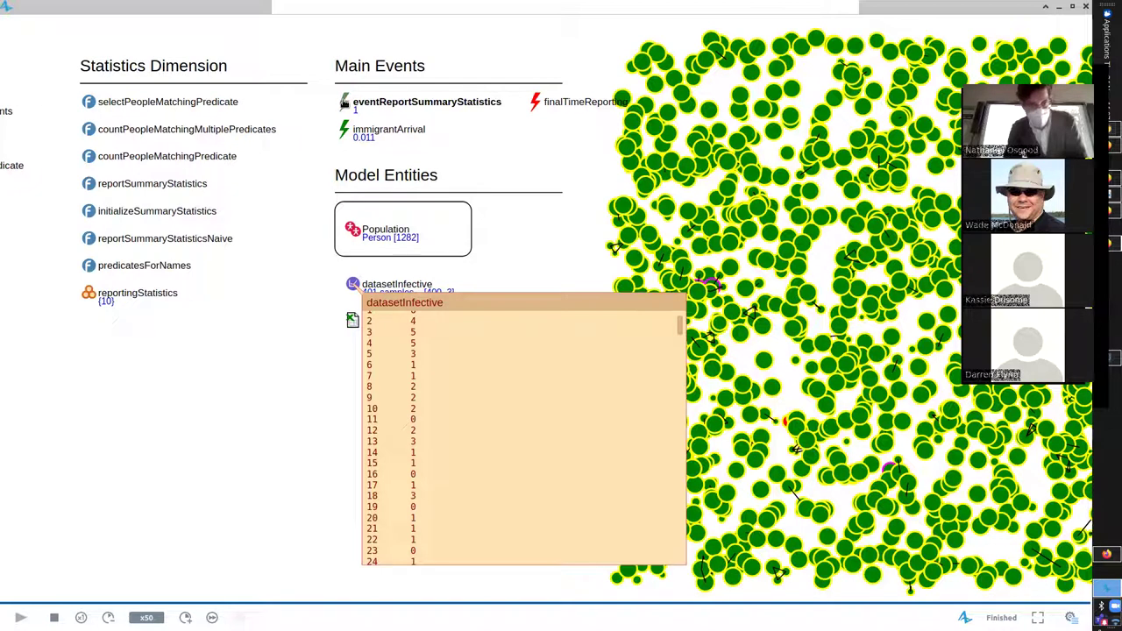
scroll(677, 307, down, 1)
scroll(677, 307, up, 1)
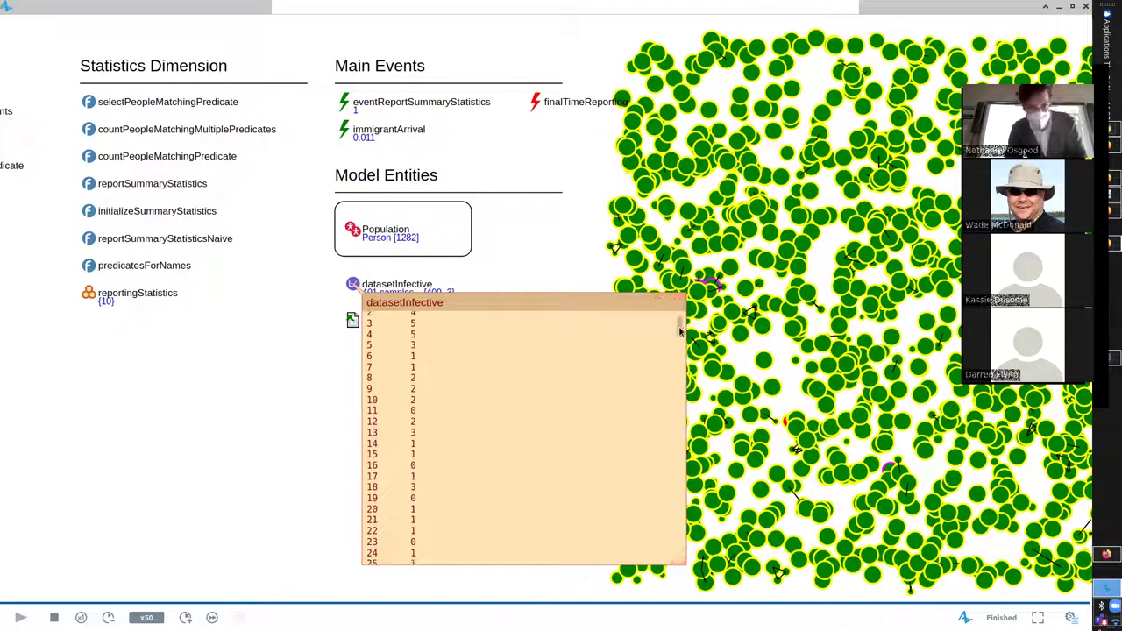
scroll(678, 351, up, 2)
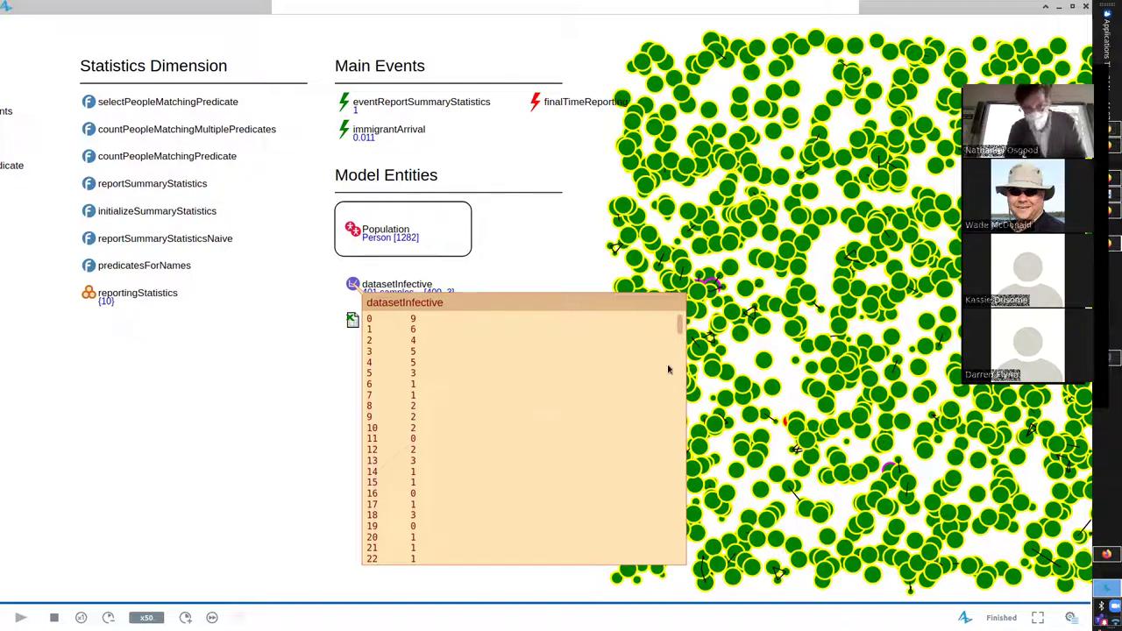
scroll(680, 355, down, 2)
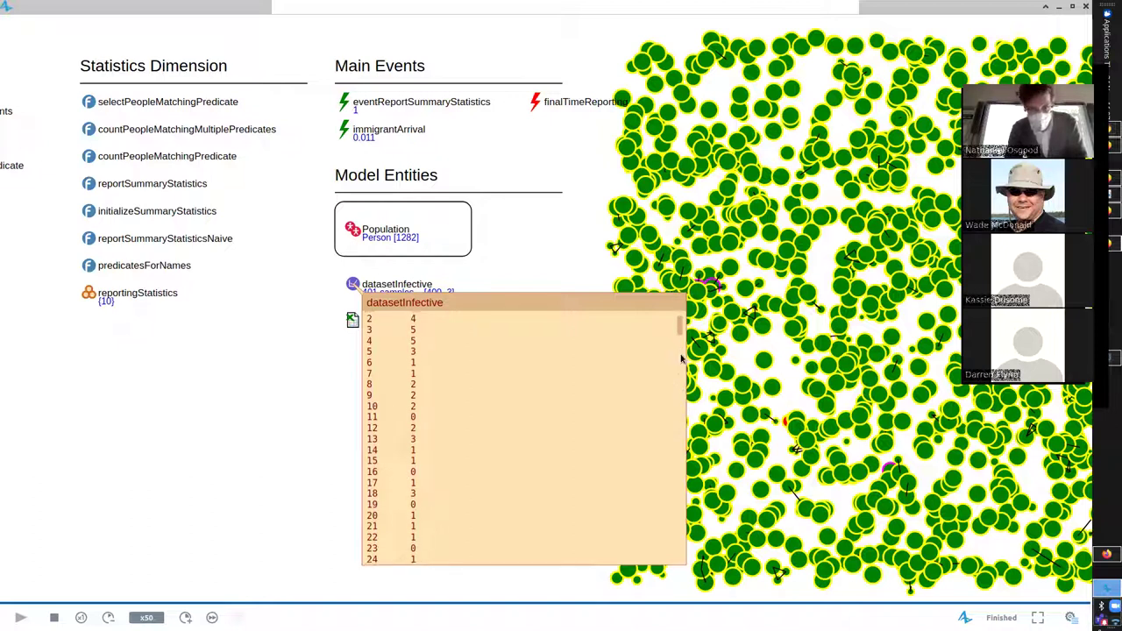
mouse_move(659, 307)
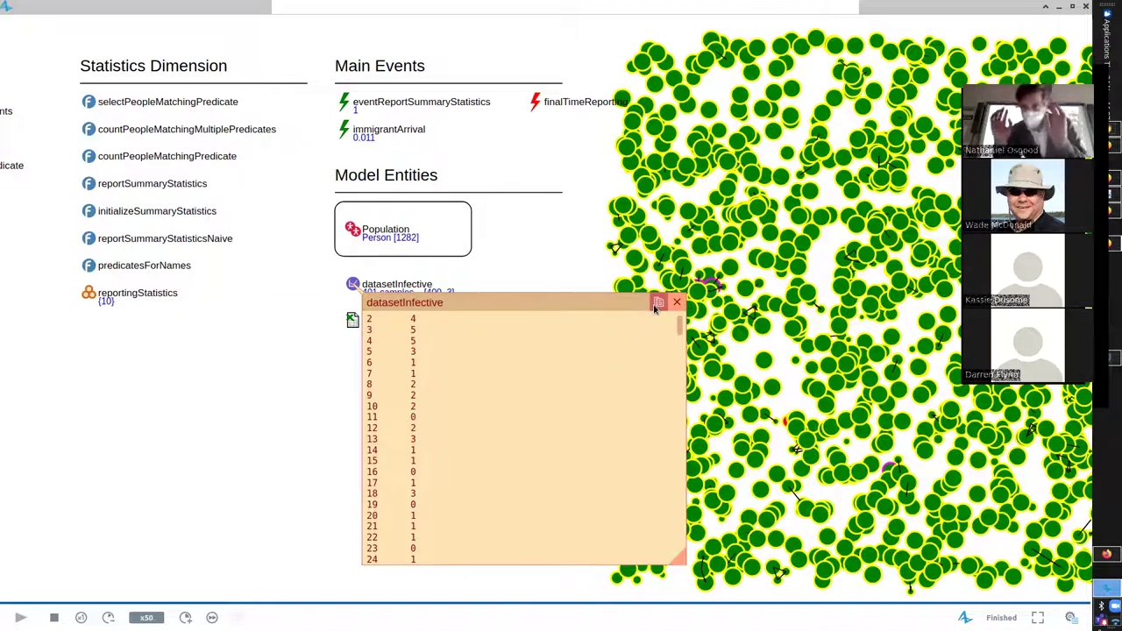
Paste the datasetInfective data into a new Google Sheets sheet, Sheet6.
key(alt+Tab)
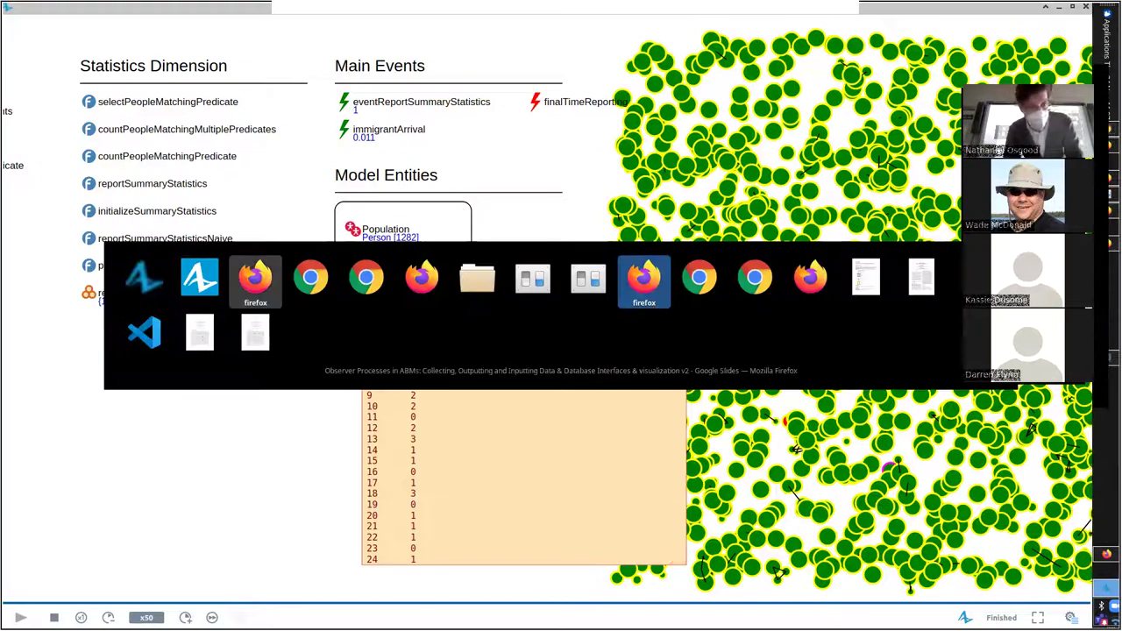
key(alt+Tab)
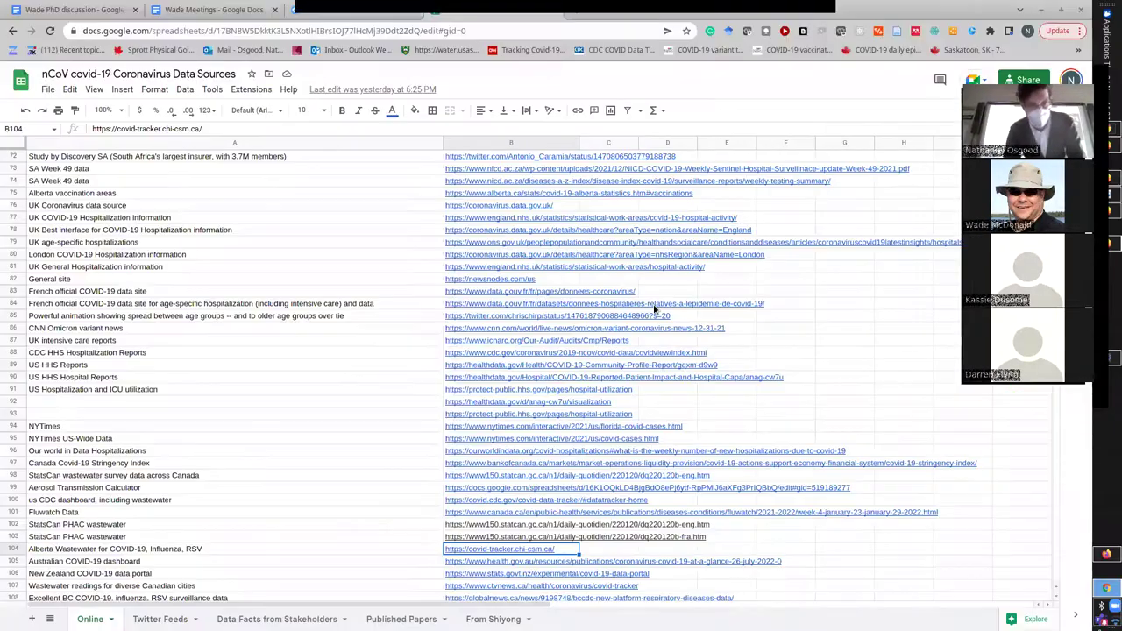
key(ctrl+t)
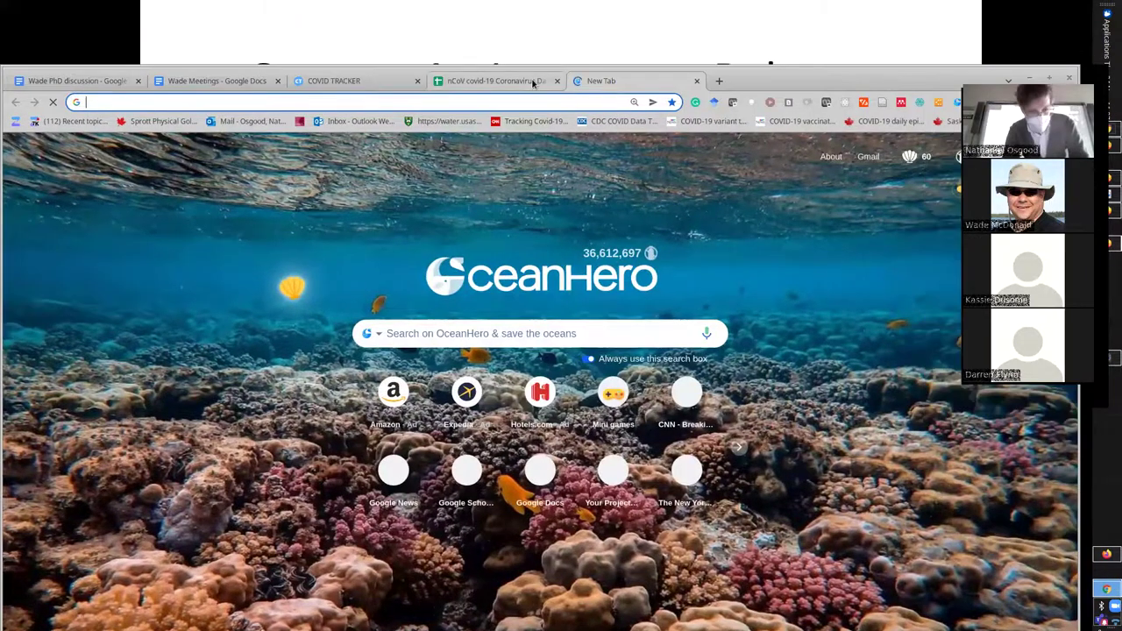
key(ctrl+shift+Tab)
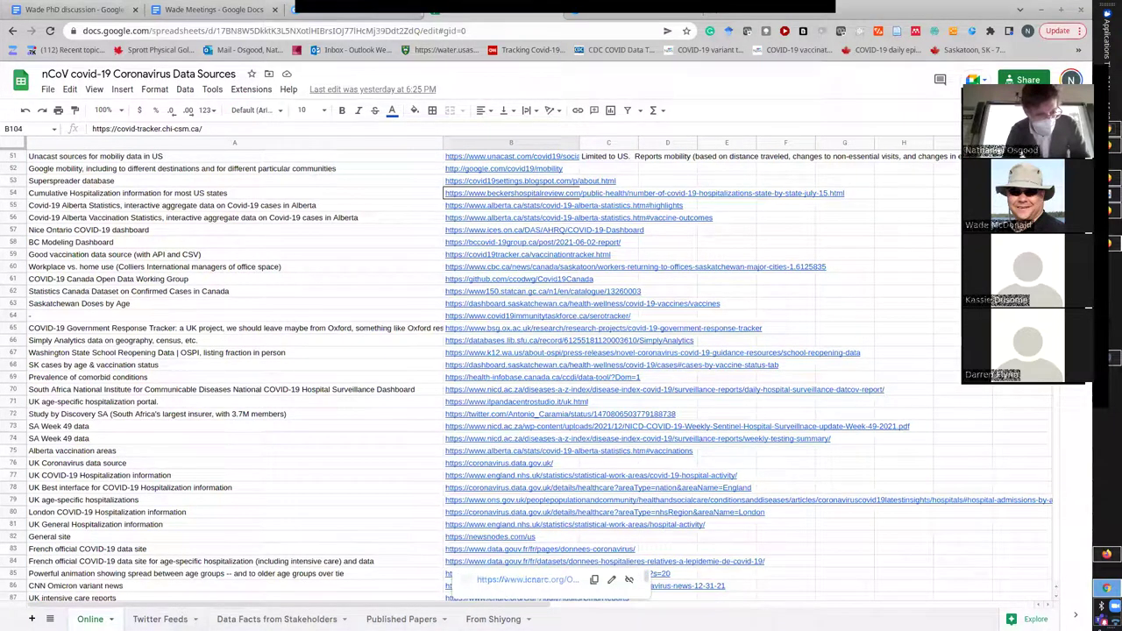
key(shift+F11)
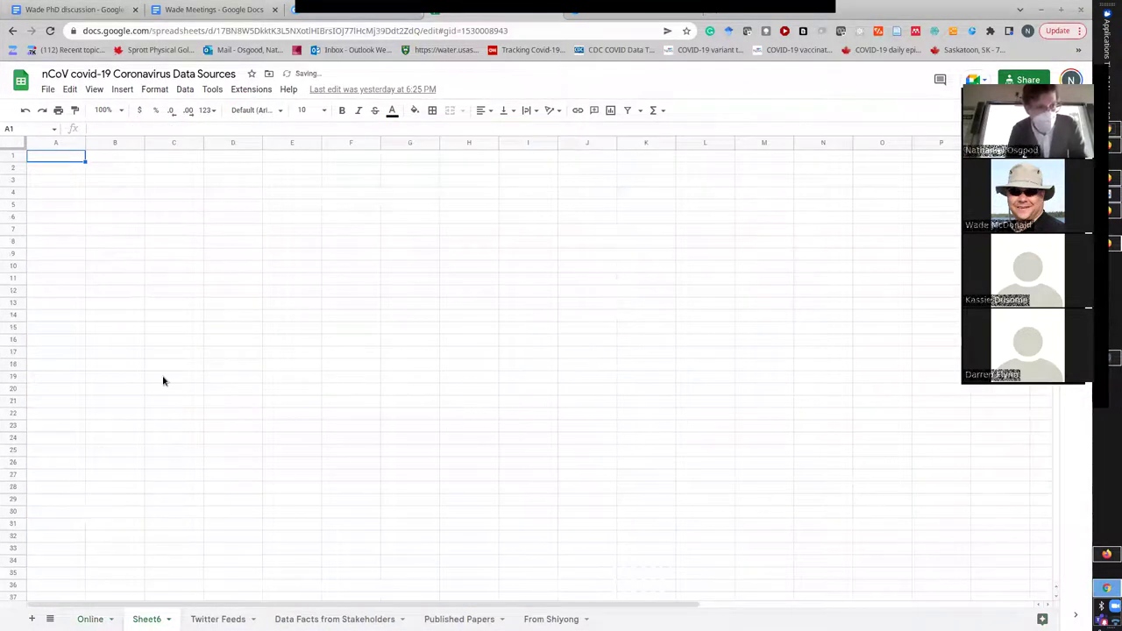
key(ctrl+v)
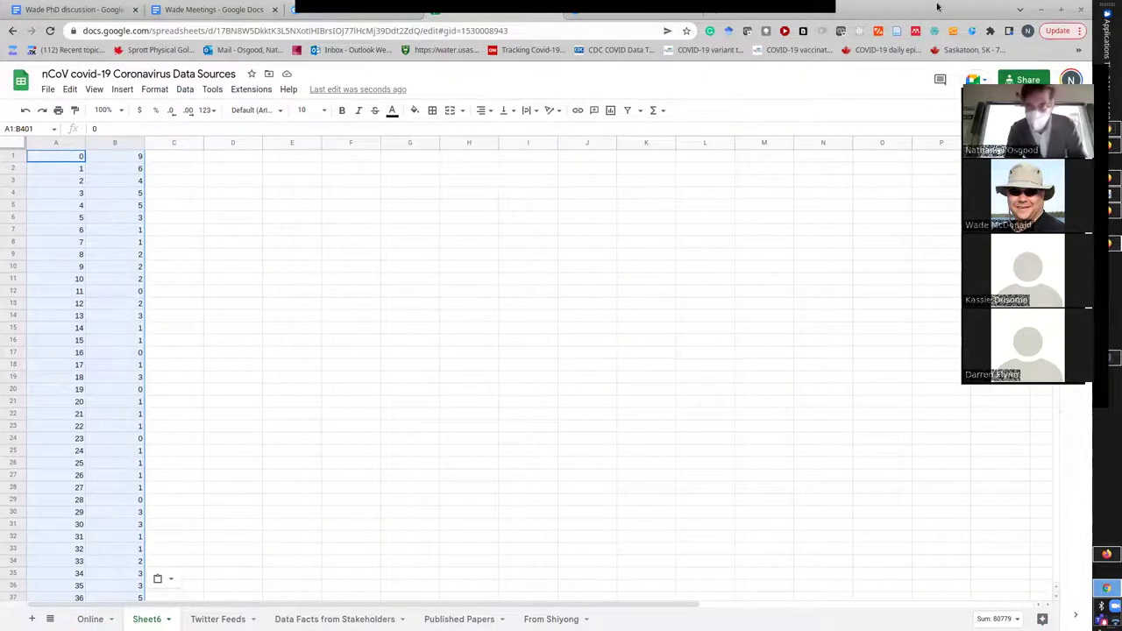
Select the infective counts in B1:B401 for charting.
key(Up)
key(Down)
key(Down)
key(Down)
key(ctrl+Down)
key(Right)
key(ctrl+shift+Up)
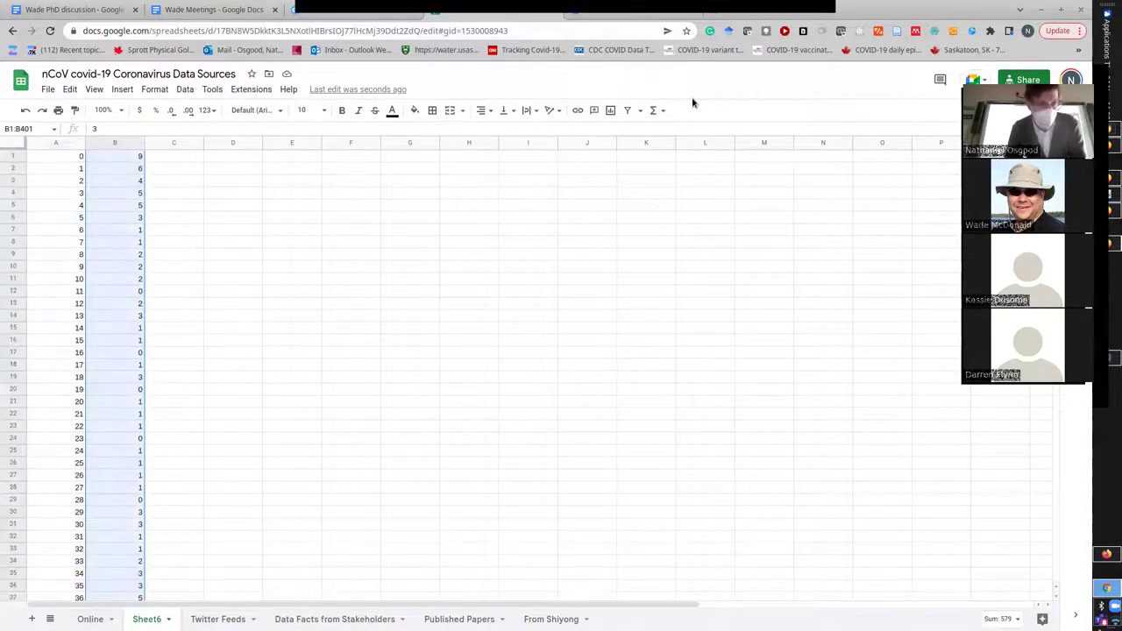
Insert a line chart of the selected infective counts in column B.
click(123, 90)
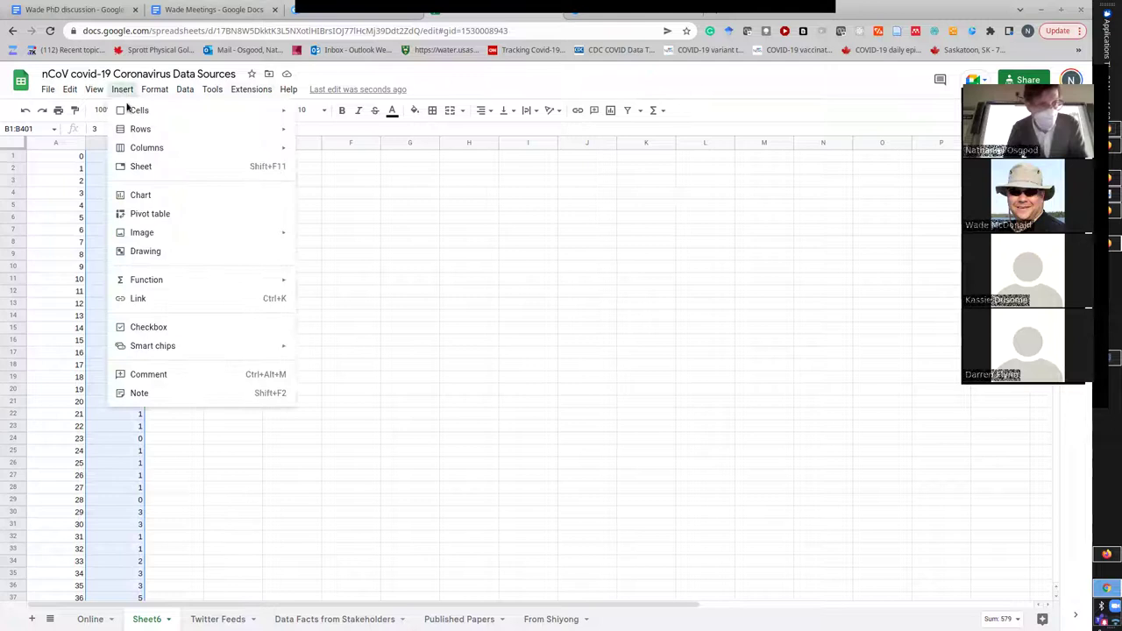
mouse_move(135, 112)
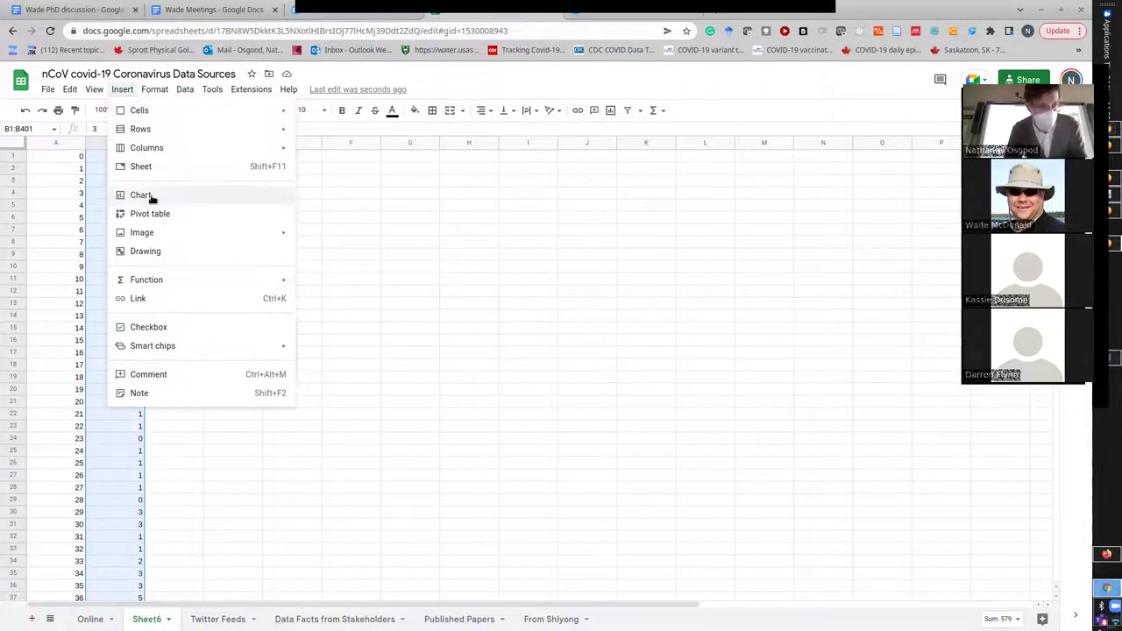
click(196, 200)
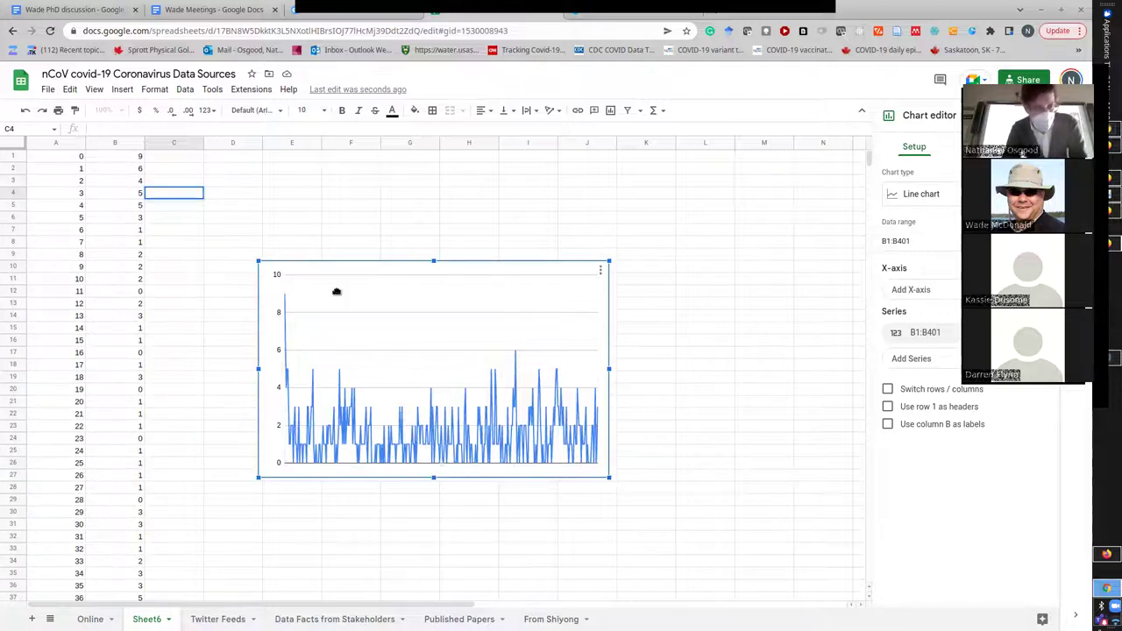
Delete Sheet6, confirming the deletion, so the Online sheet shows again.
click(168, 619)
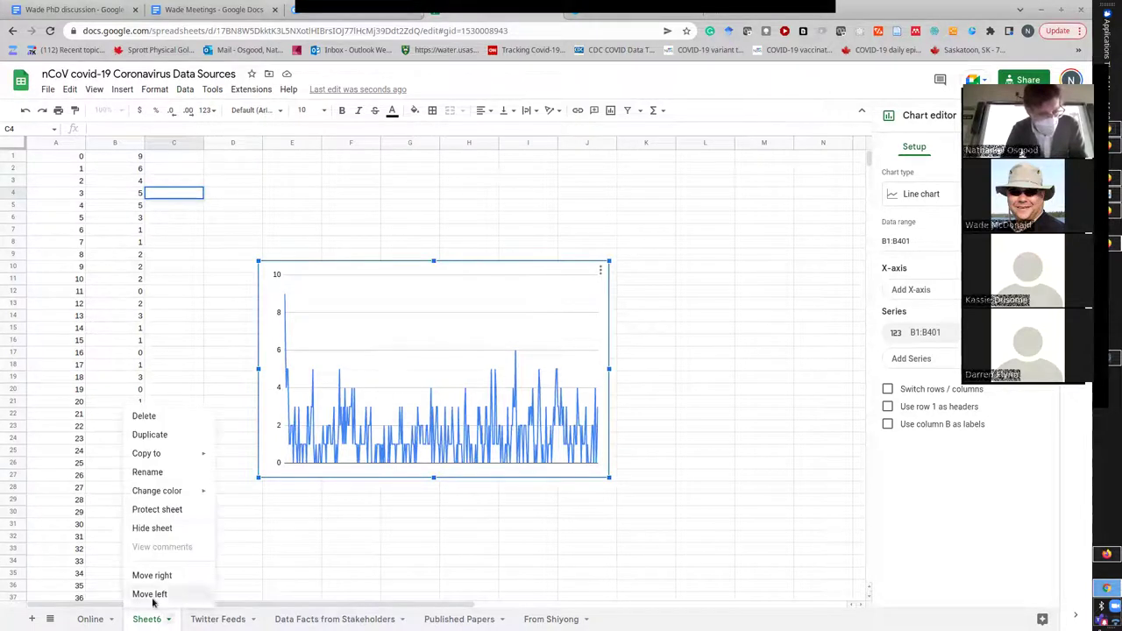
click(156, 416)
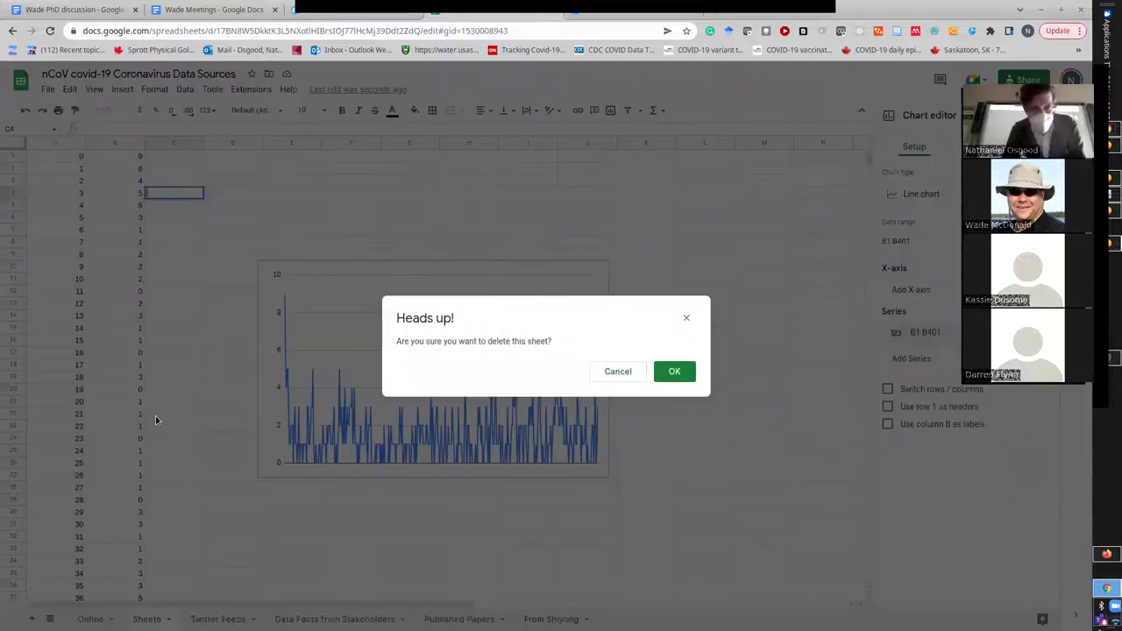
click(674, 371)
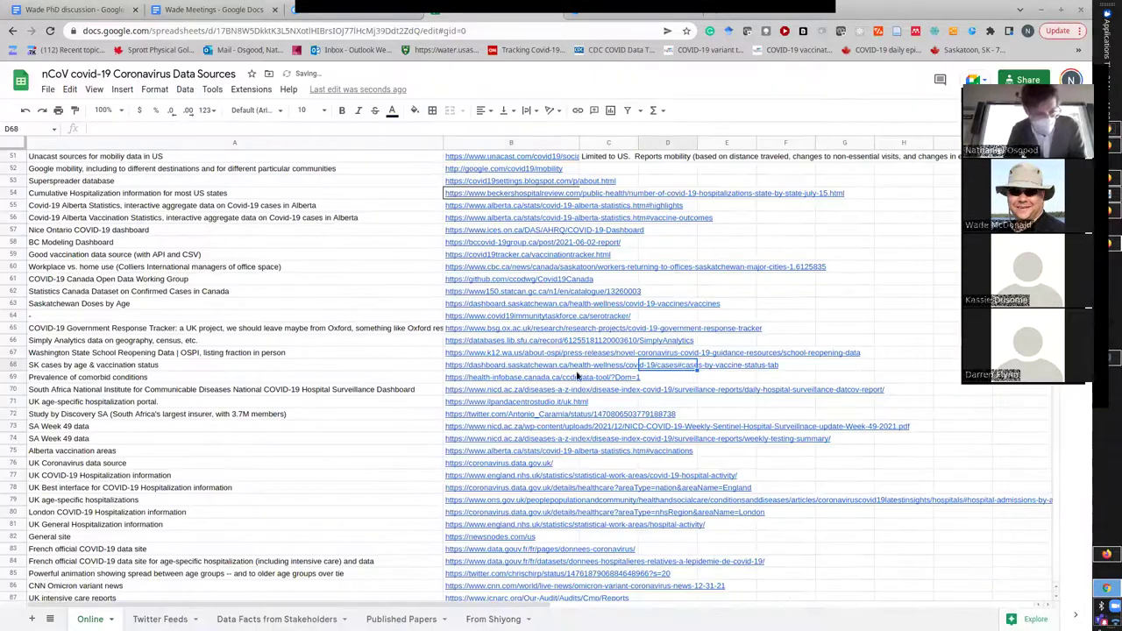
Switch from Google Slides back to the AnyLogic model window with Alt+Tab.
key(alt+Tab)
key(alt+Tab)
key(alt+Tab)
key(alt+Tab)
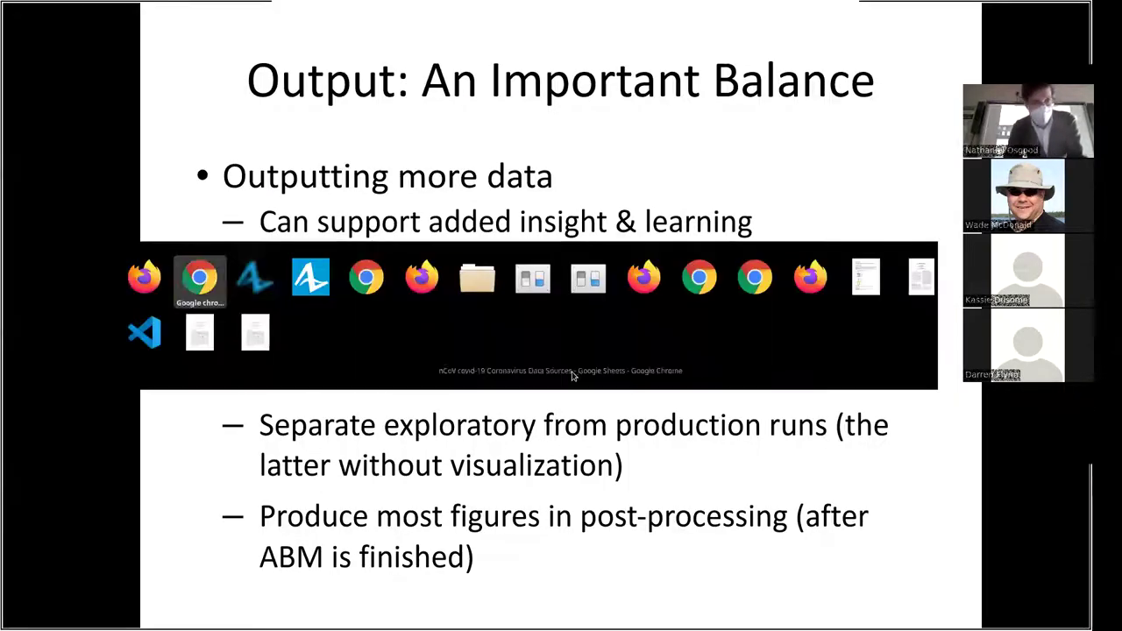
key(alt+Tab)
key(alt+Tab)
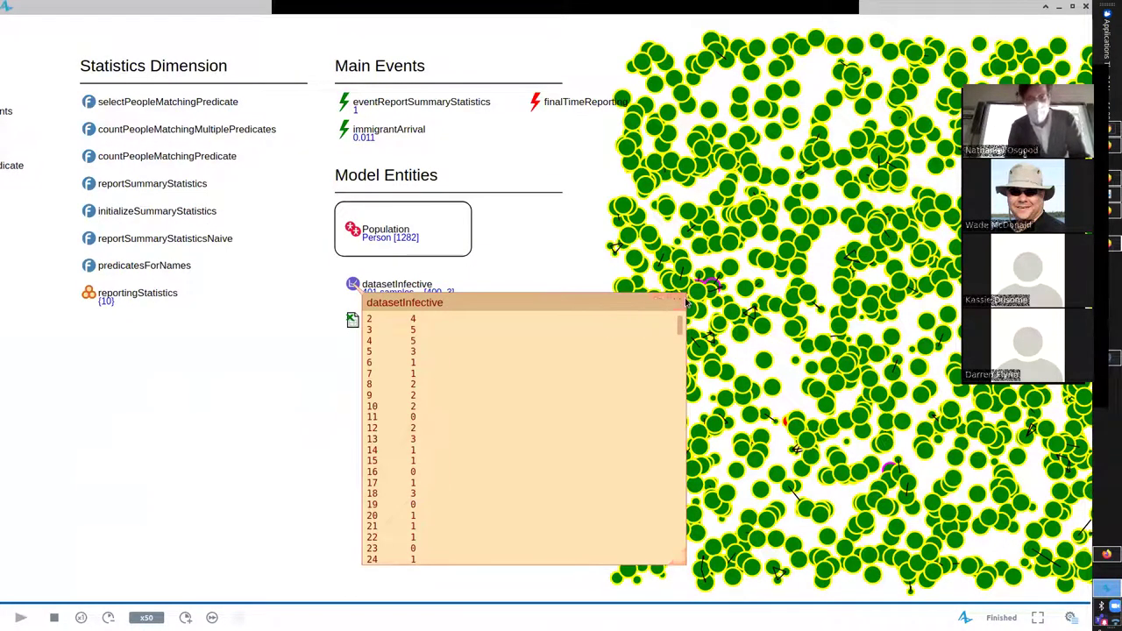
Close the datasetInfective sample listing and review the chart, parameters and agent network.
click(677, 301)
scroll(663, 323, right, 5)
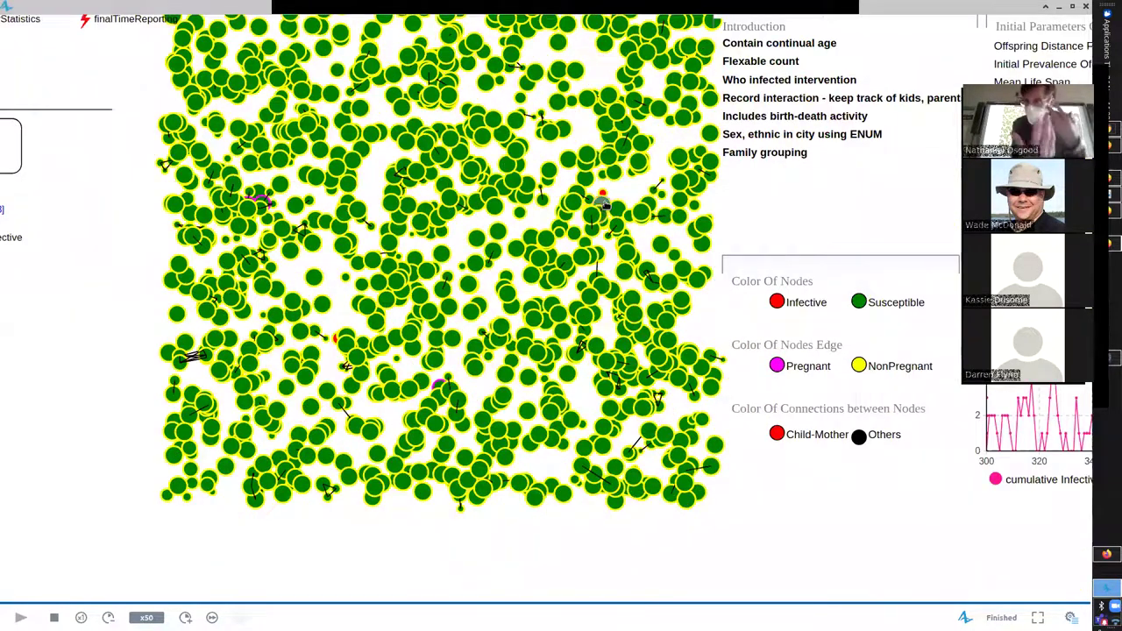
scroll(603, 204, right, 6)
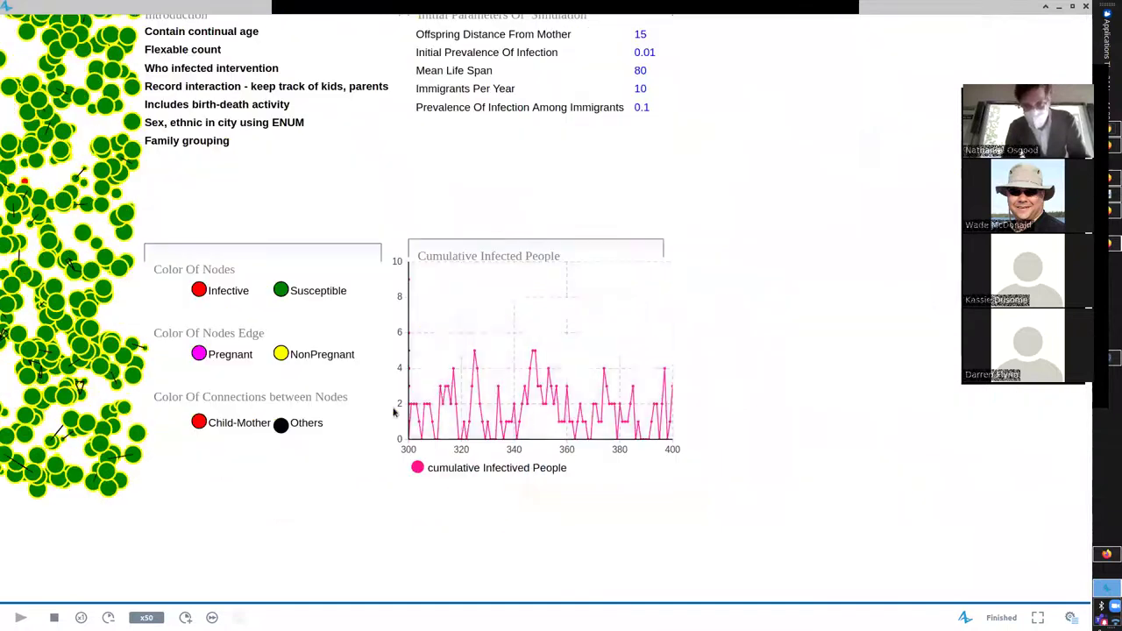
scroll(647, 493, left, 6)
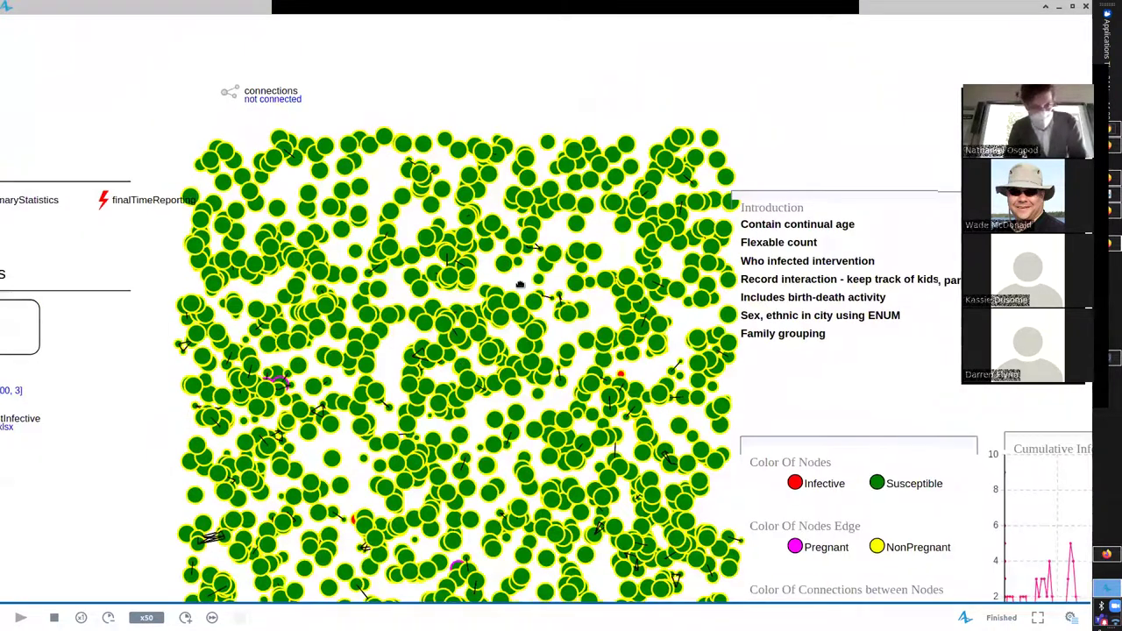
scroll(472, 344, down, 1)
scroll(471, 343, left, 1)
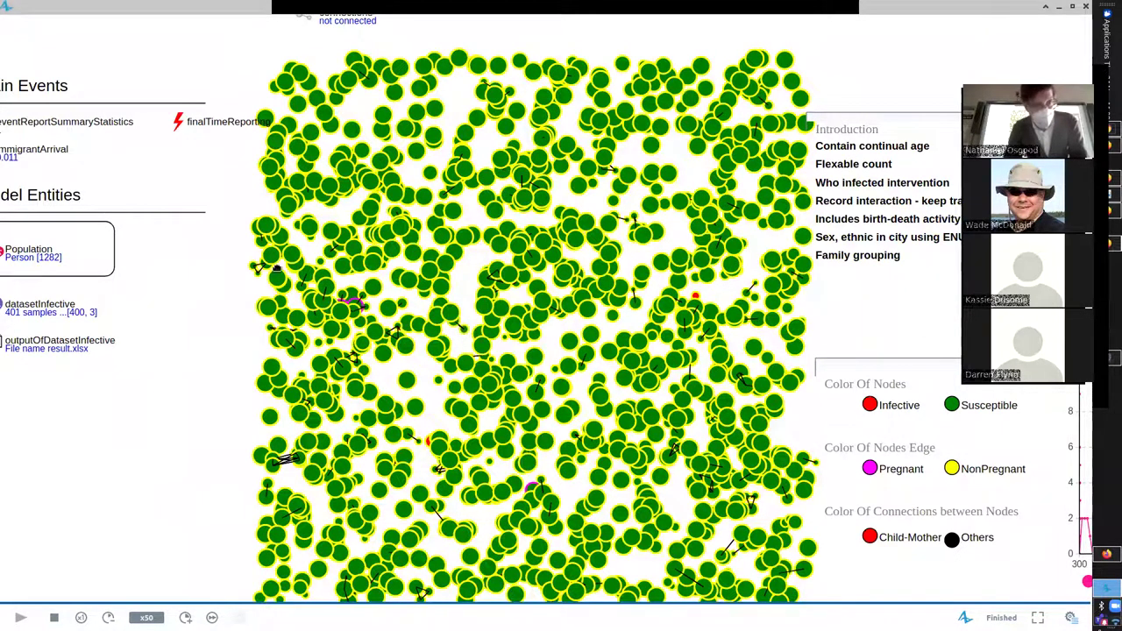
scroll(459, 326, left, 1)
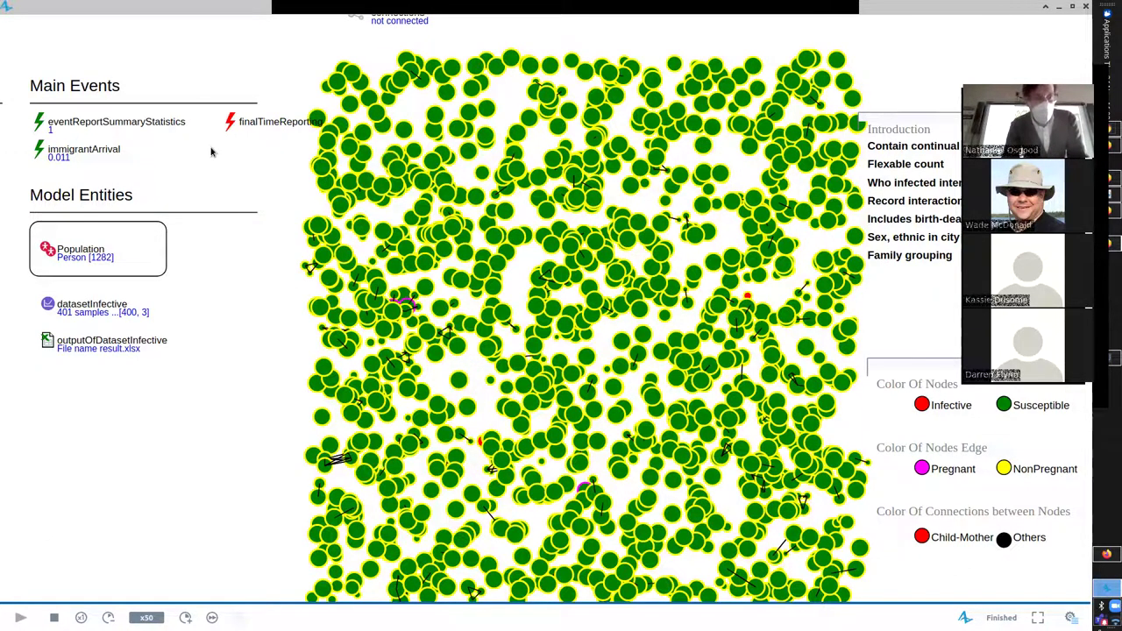
scroll(233, 131, up, 3)
scroll(238, 166, up, 2)
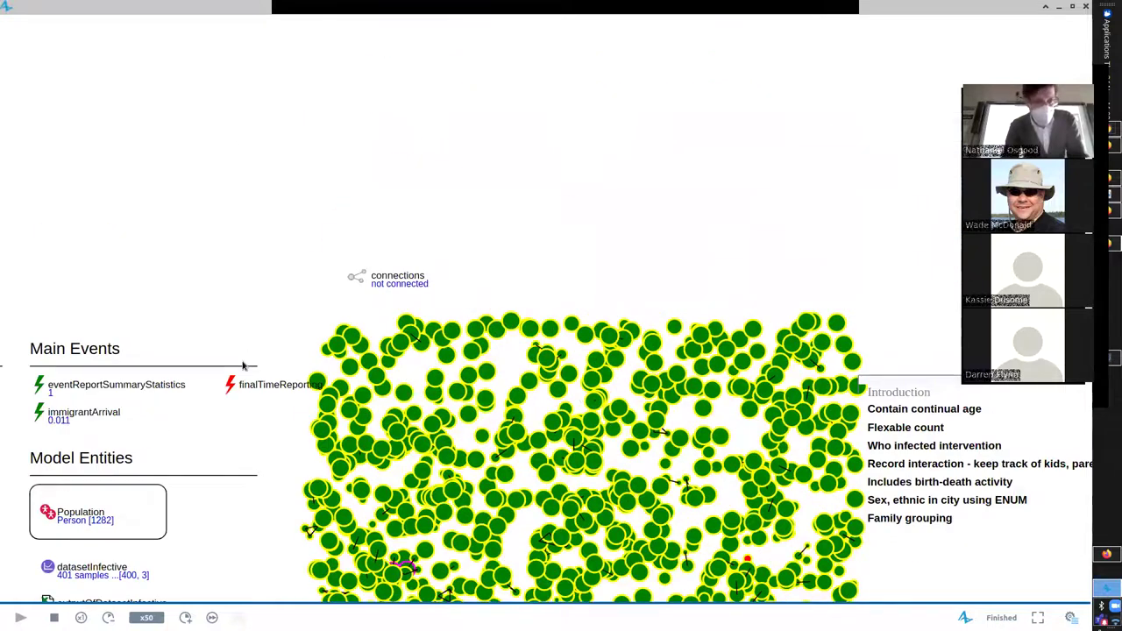
scroll(247, 355, down, 4)
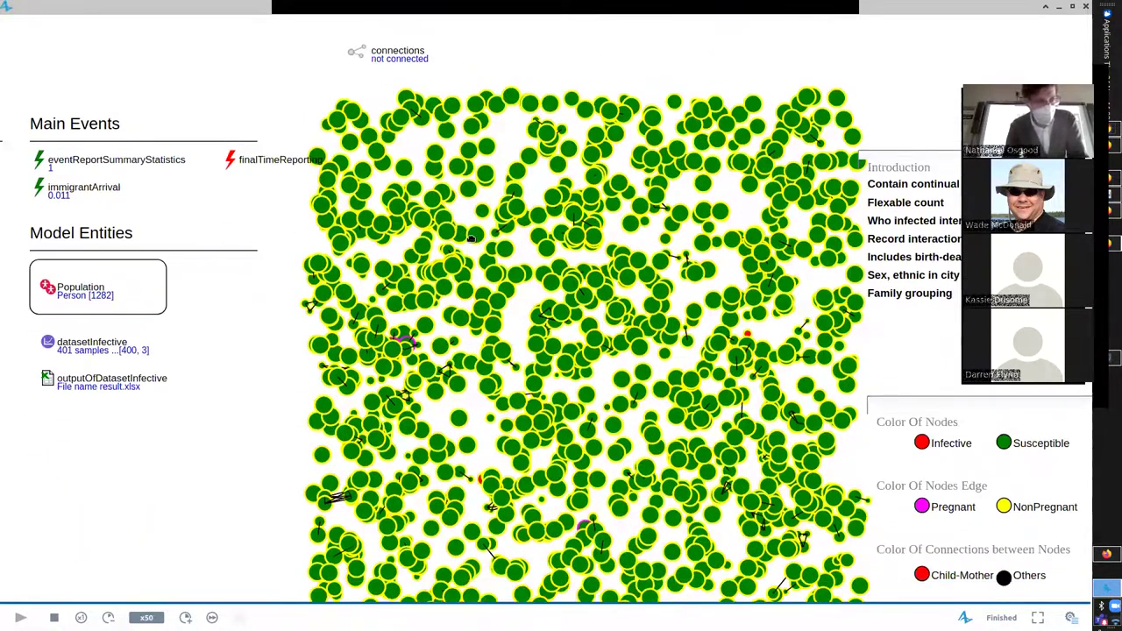